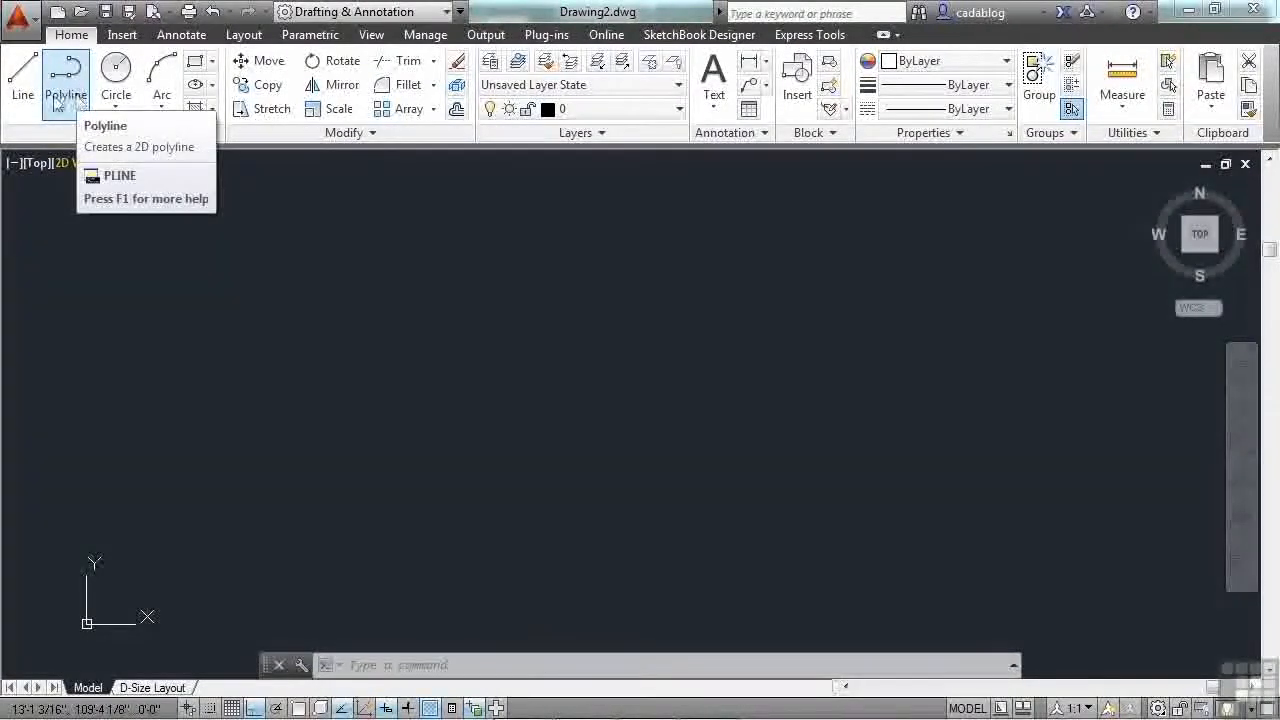
mouse_move(70, 90)
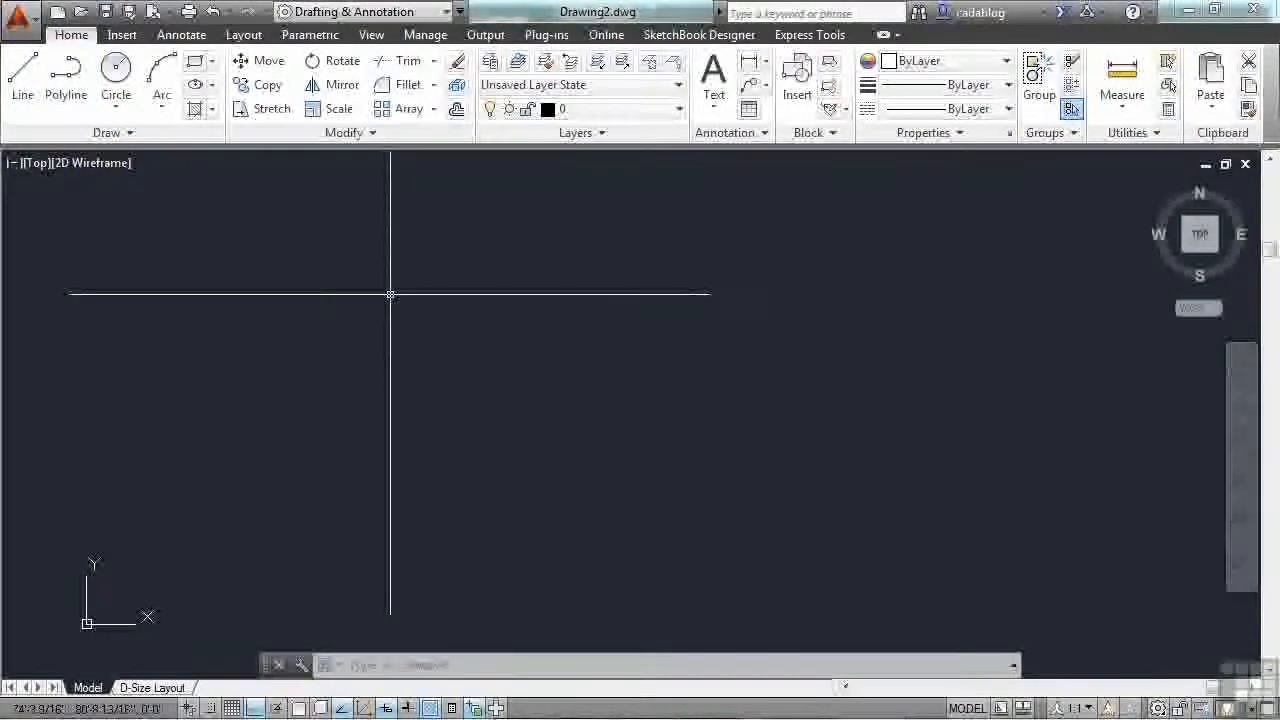
text(pline)
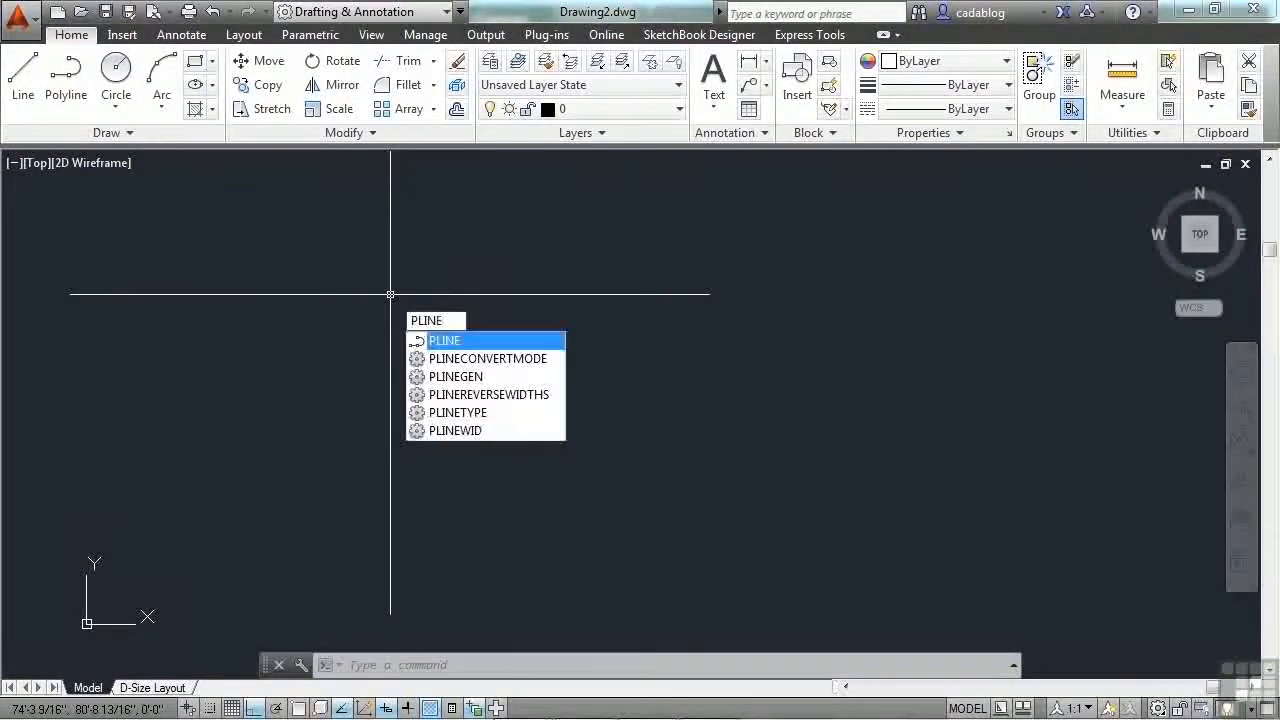
key(Escape)
key(Escape)
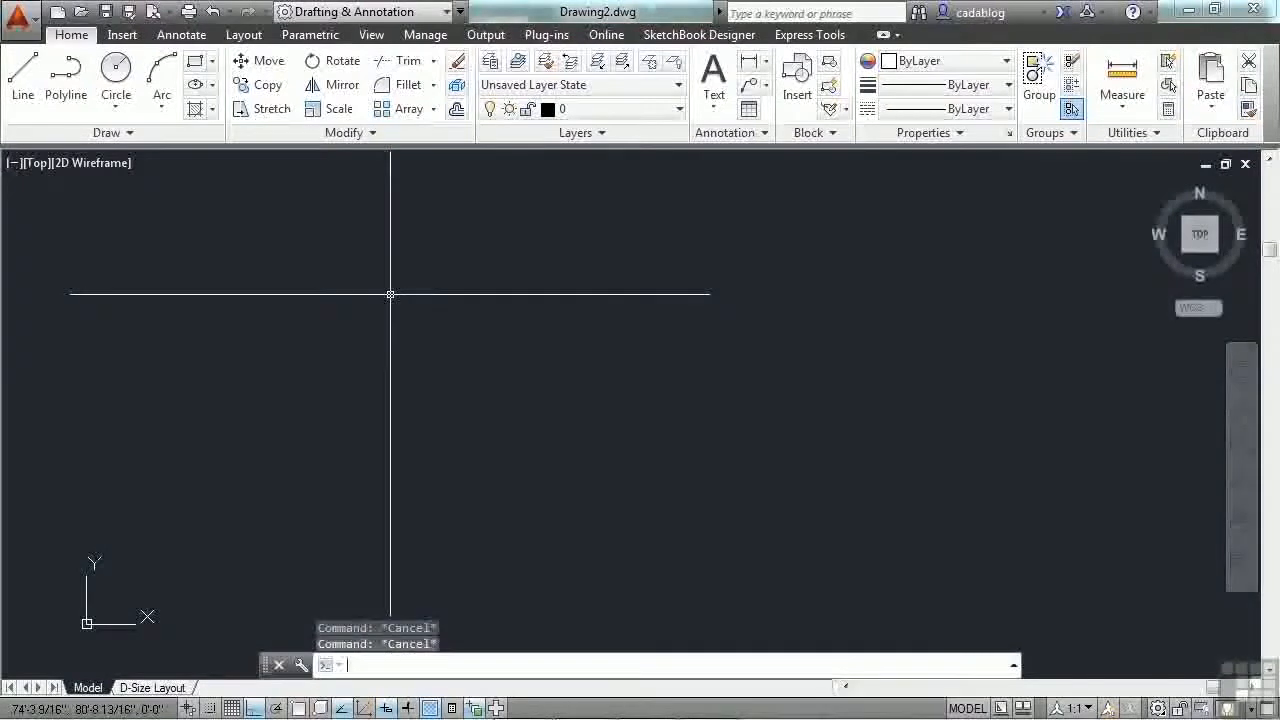
Draw a closed, irregular six-sided polyline in the middle of the drawing area with Ortho off.
text(pl)
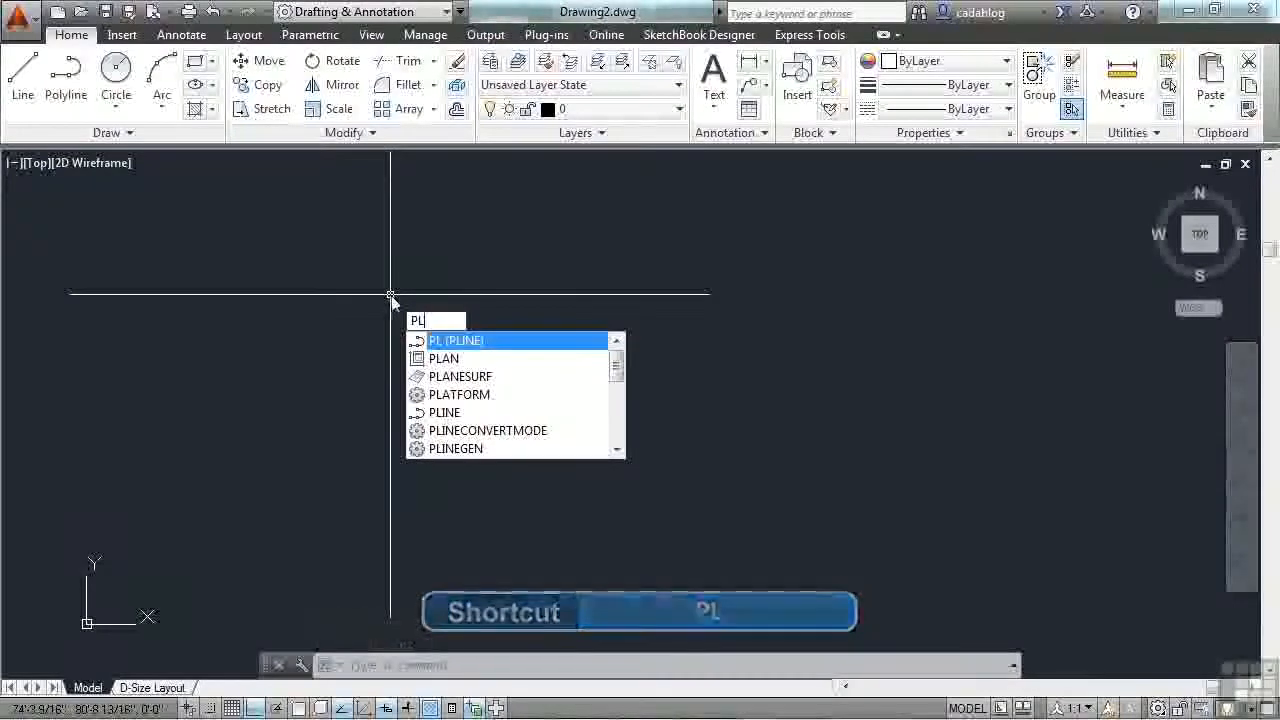
key(Return)
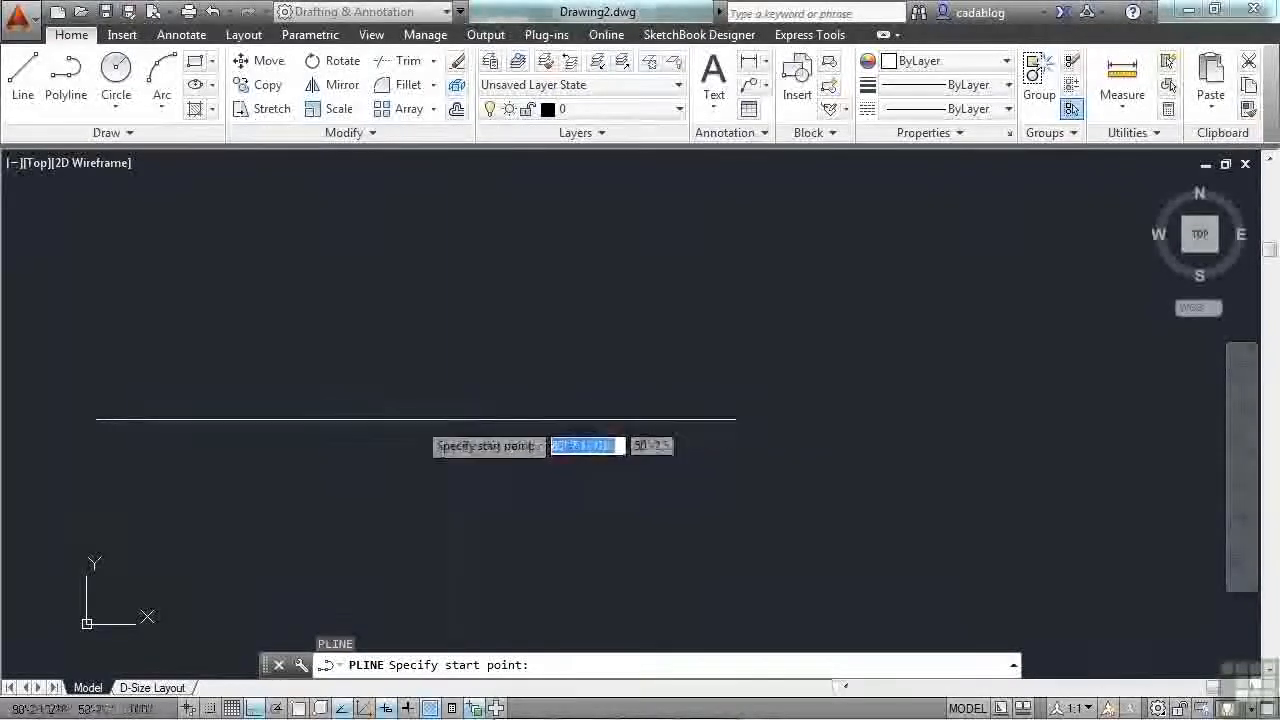
click(392, 416)
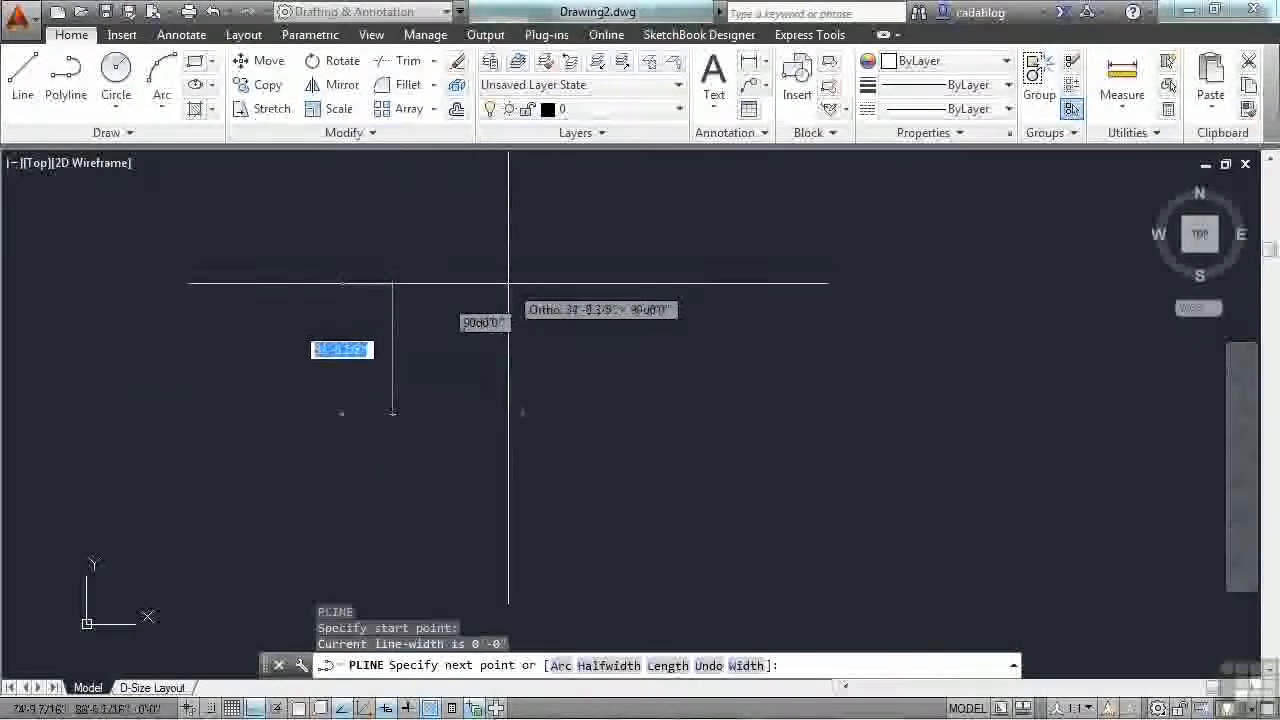
key(F8)
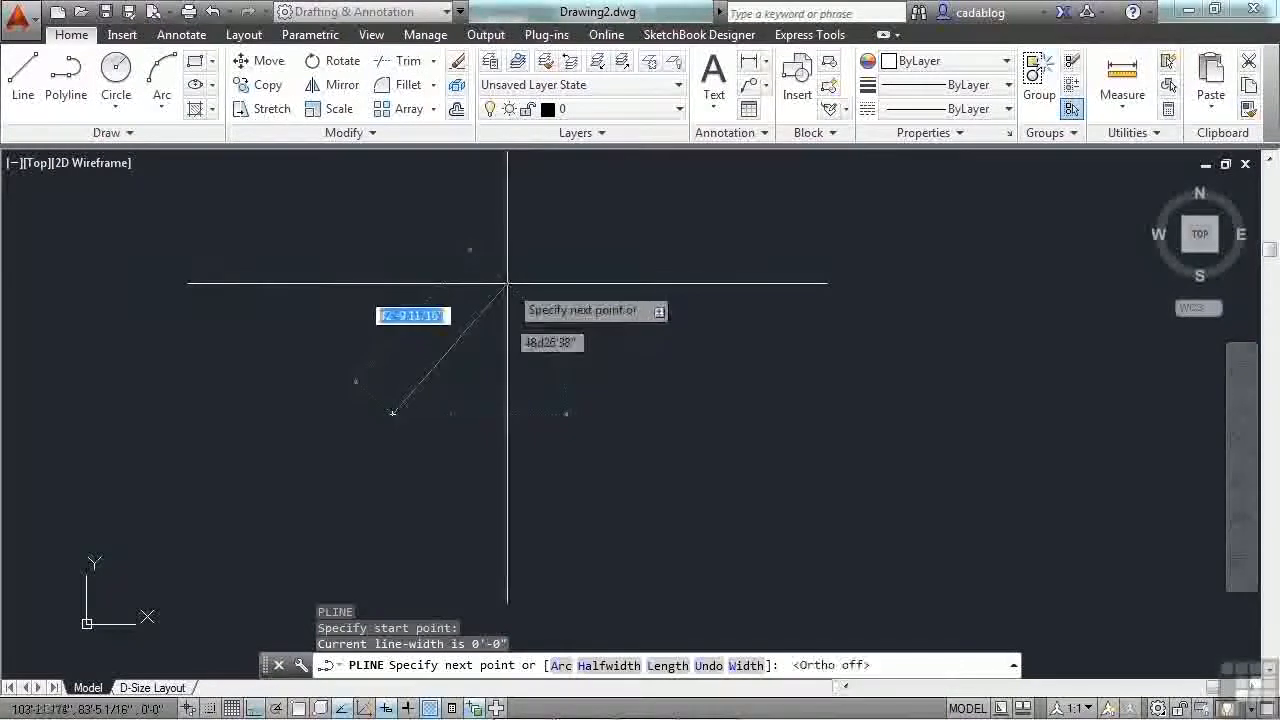
click(502, 268)
click(710, 257)
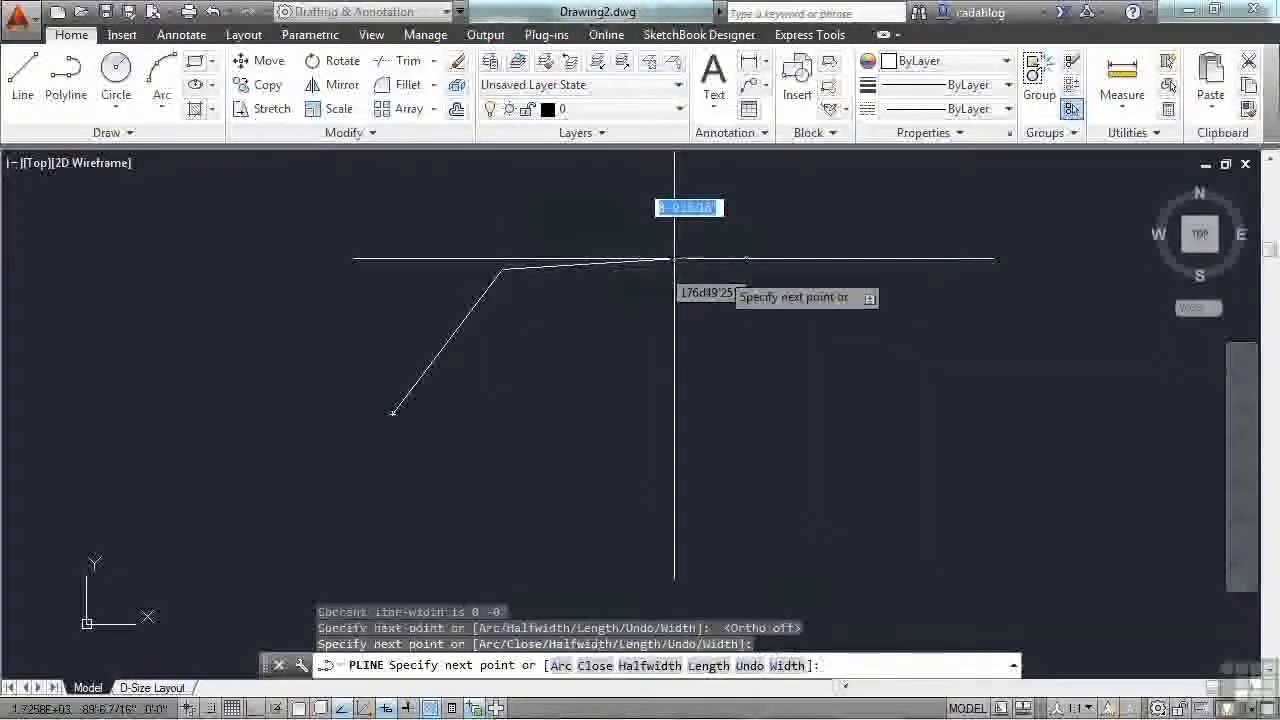
click(800, 380)
click(668, 500)
click(534, 500)
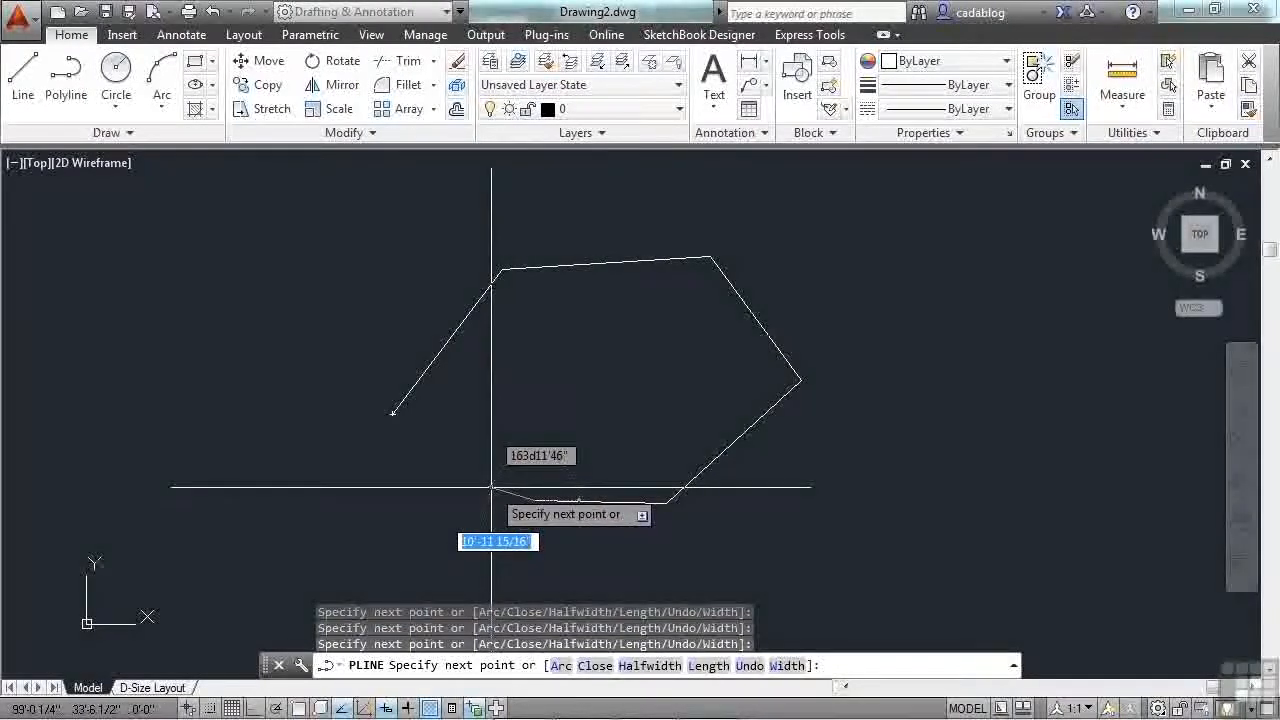
text(cl)
key(Return)
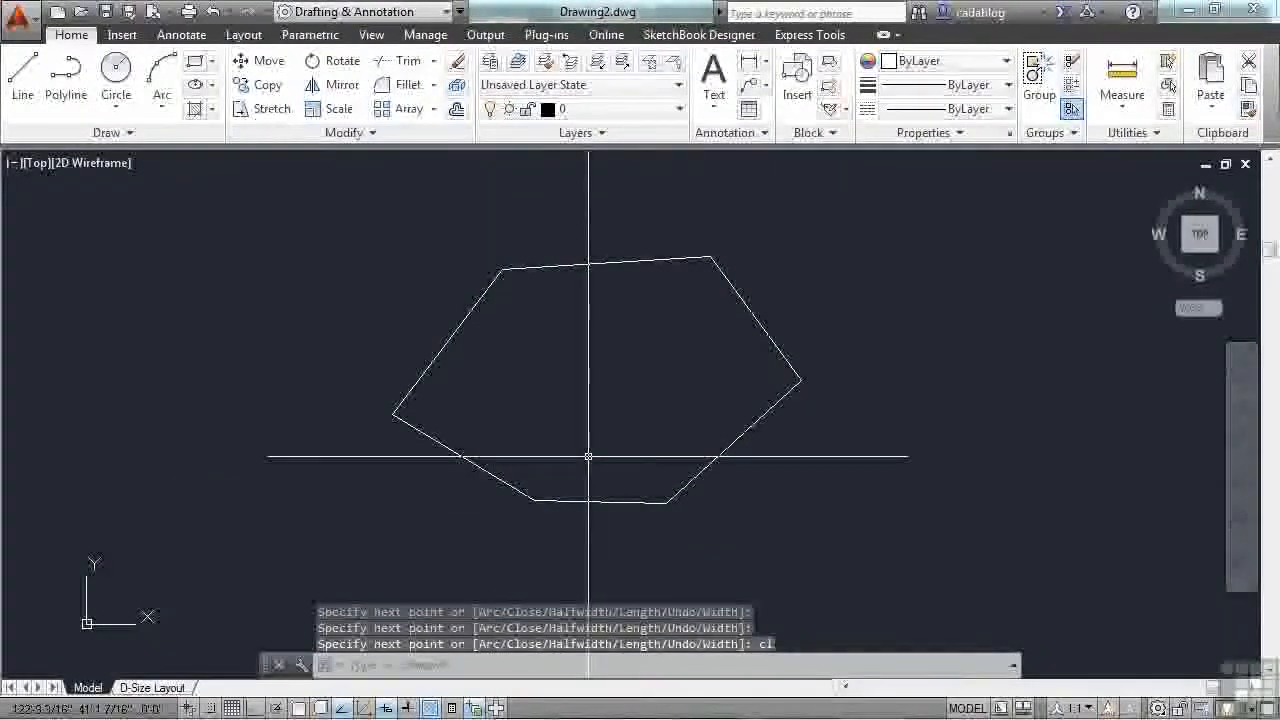
Draw a closed triangle from three separate lines to the right of the six-sided polyline.
text(line)
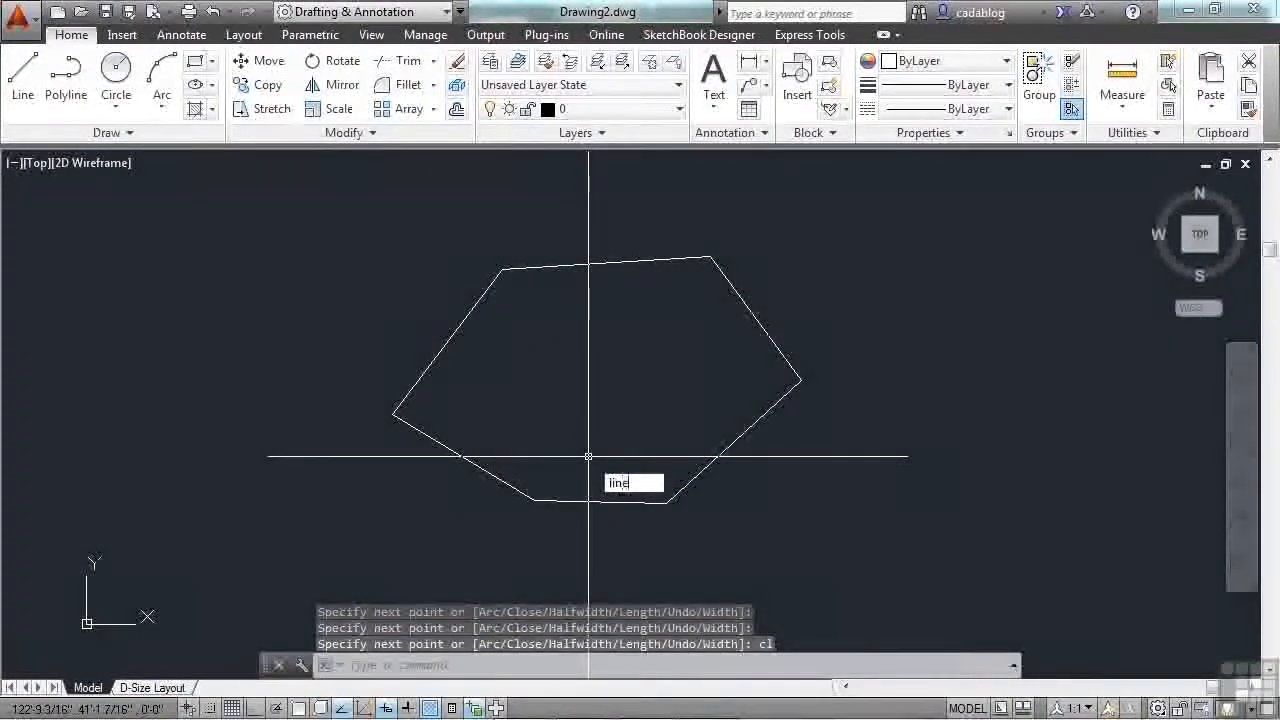
key(Return)
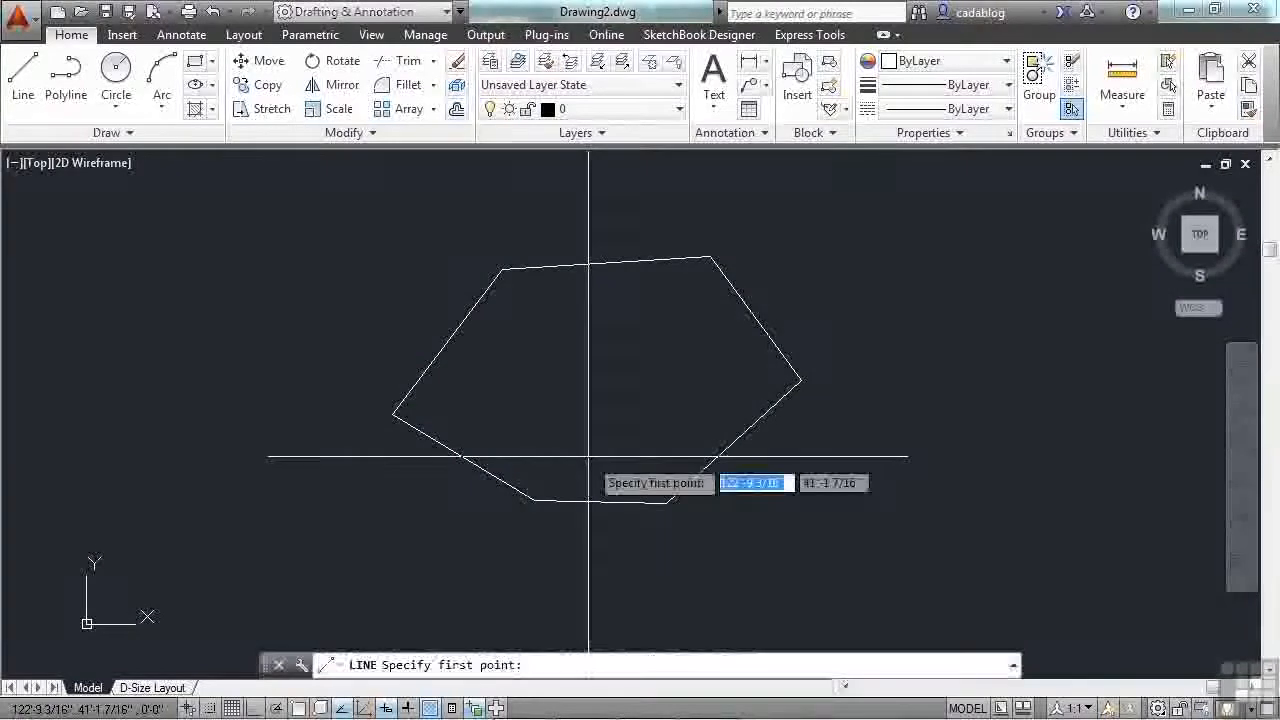
click(894, 310)
click(899, 437)
click(1022, 437)
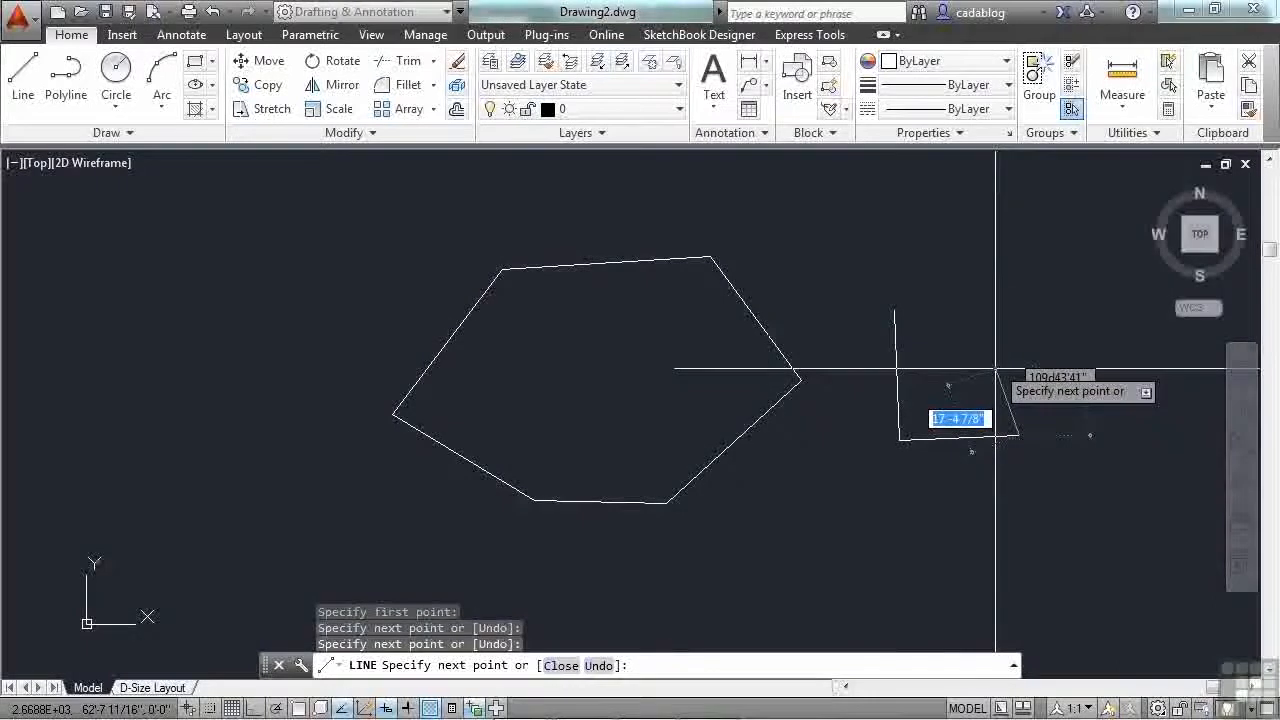
text(cl)
key(Return)
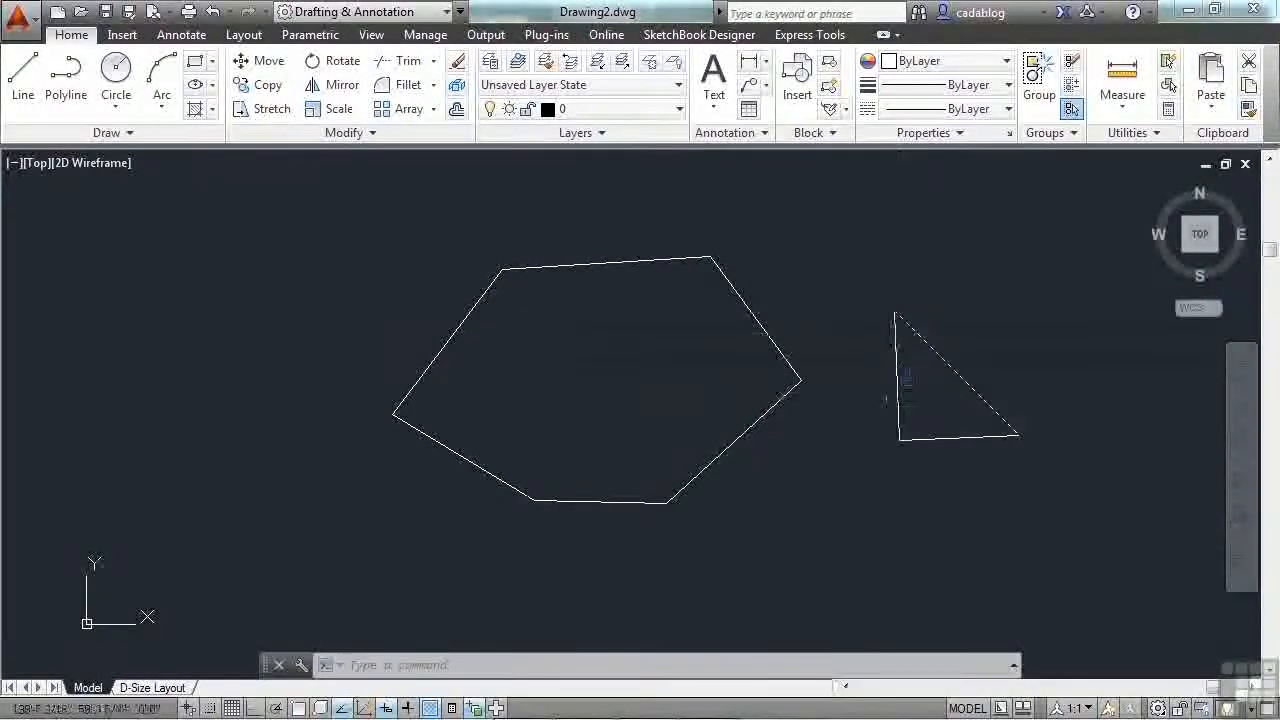
Select the triangle's three lines one by one to check they are separate objects, and clear the selection.
click(950, 368)
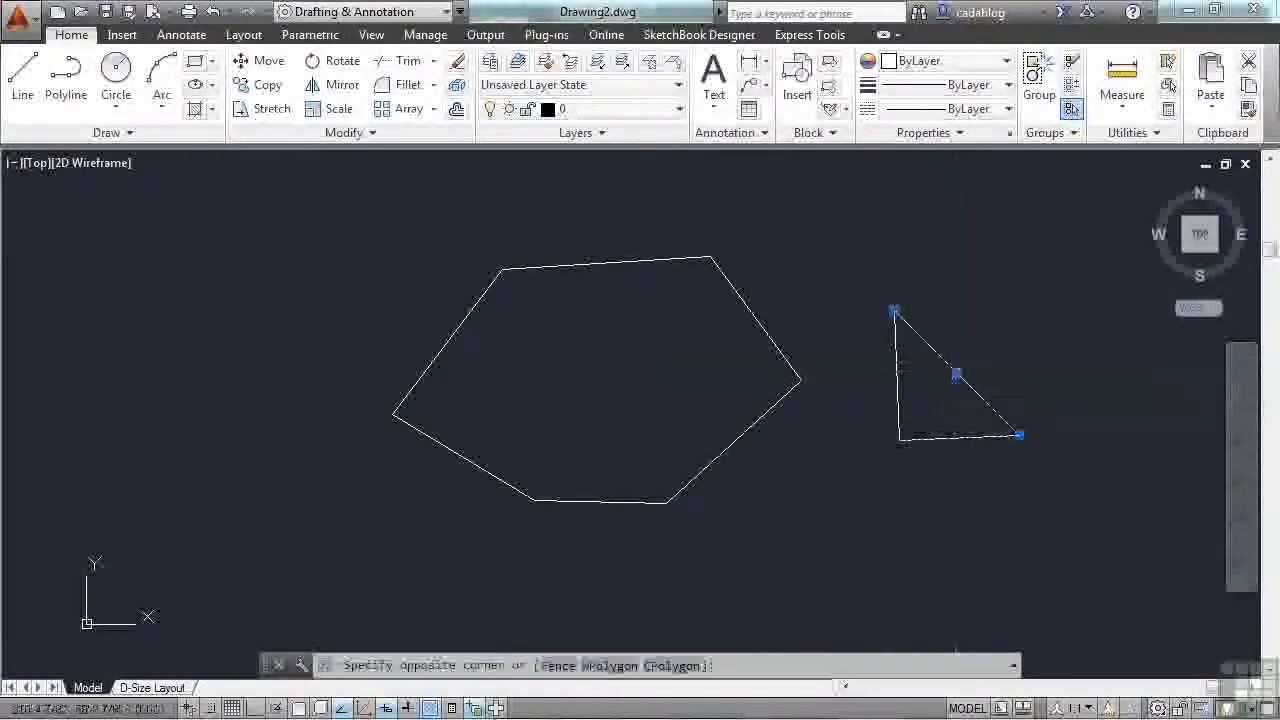
click(950, 386)
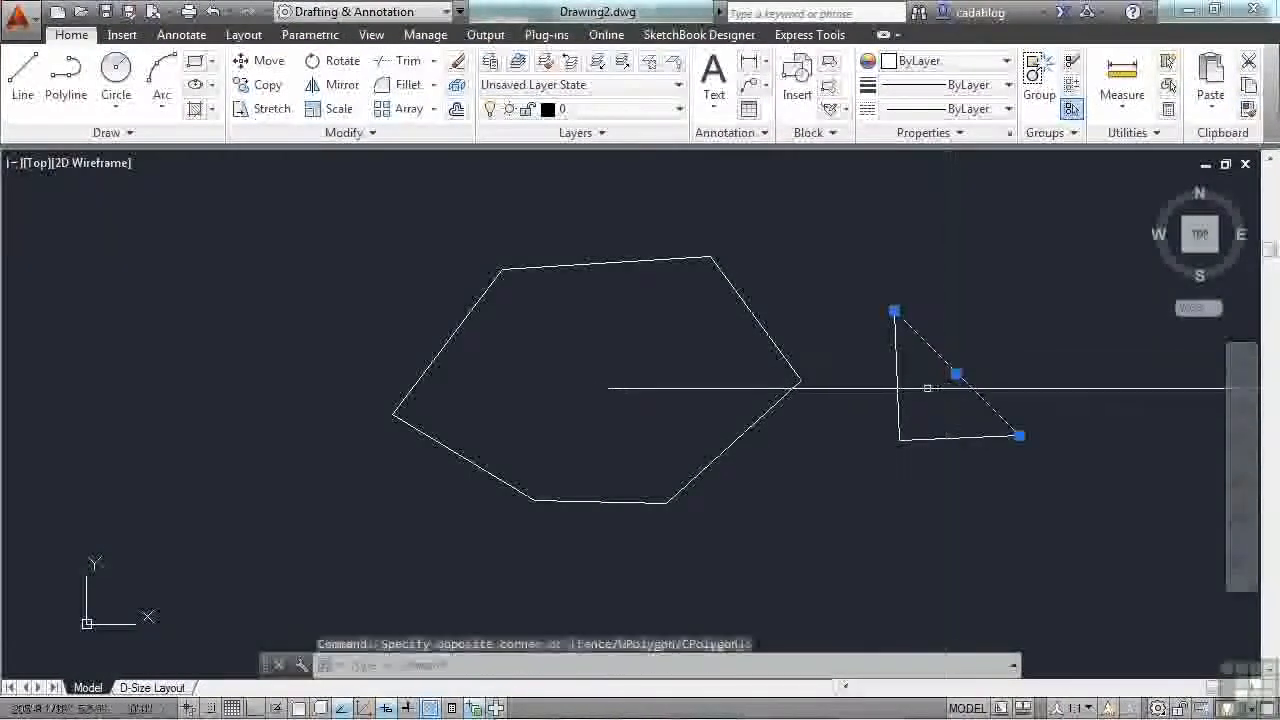
click(954, 437)
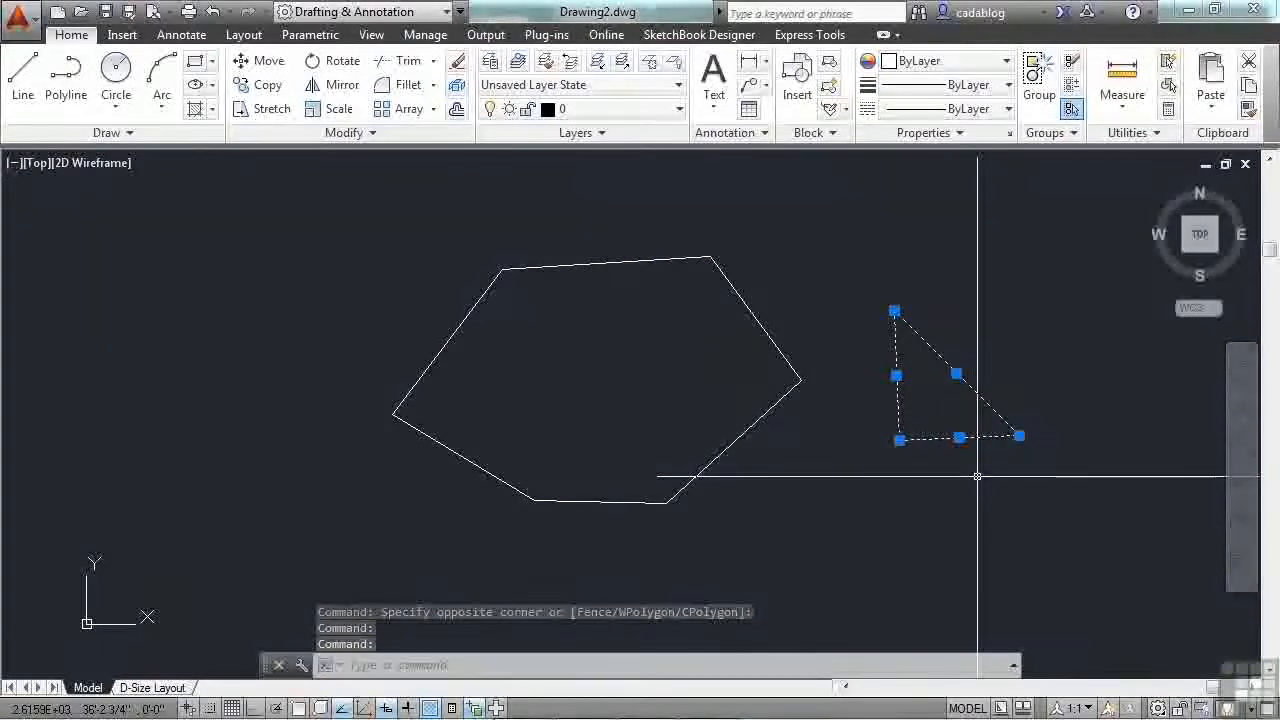
key(Escape)
key(Escape)
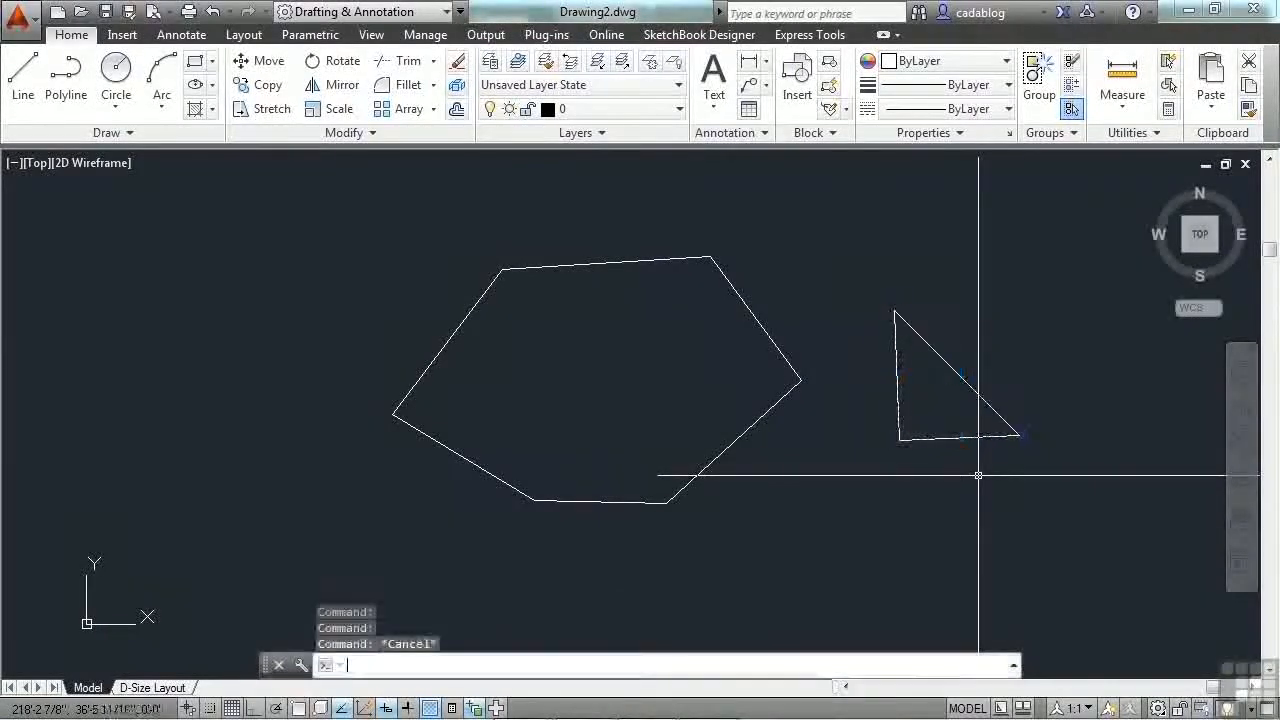
Reshape the polyline by stretching its leftmost vertex inward and its rightmost vertex across to the left side.
click(761, 423)
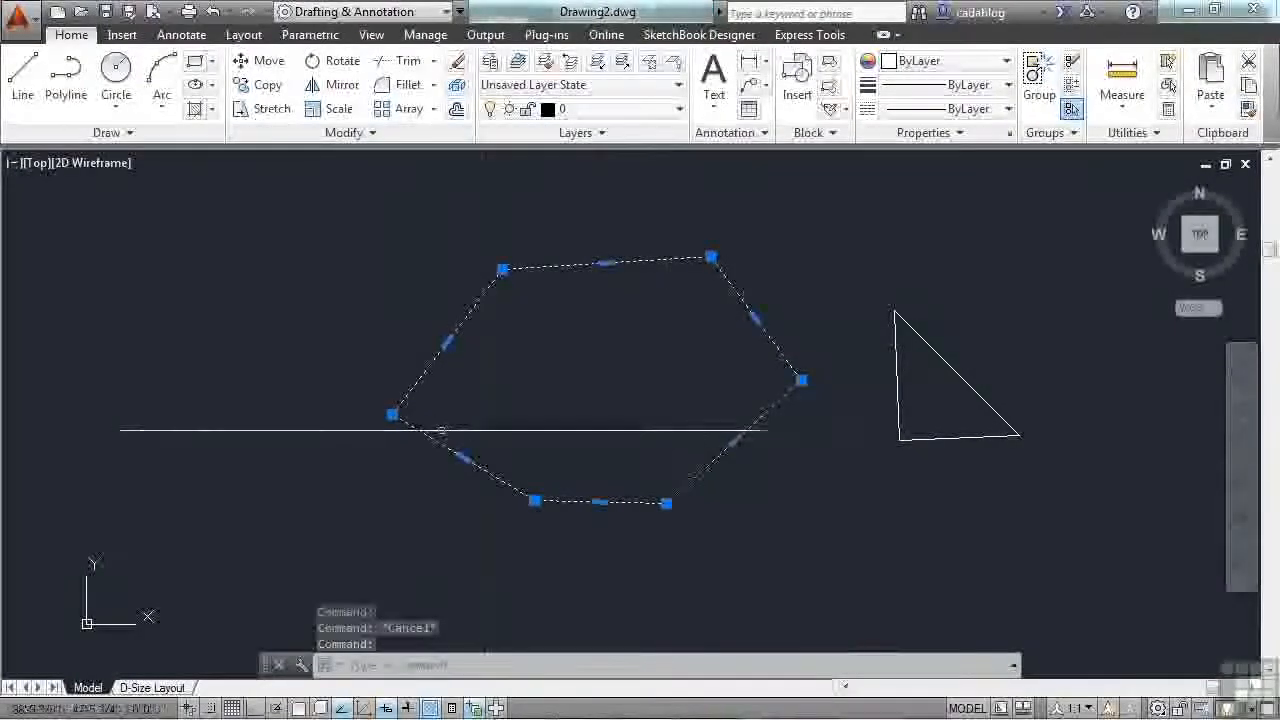
click(392, 414)
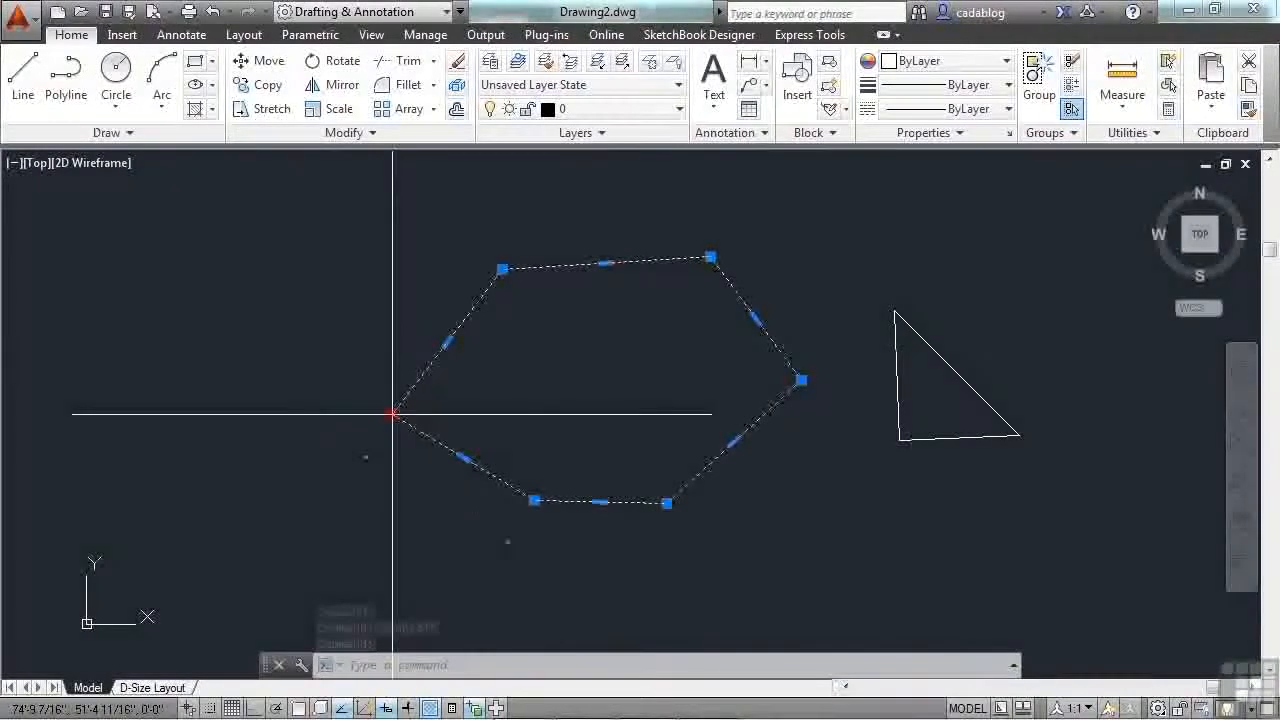
click(556, 396)
click(800, 380)
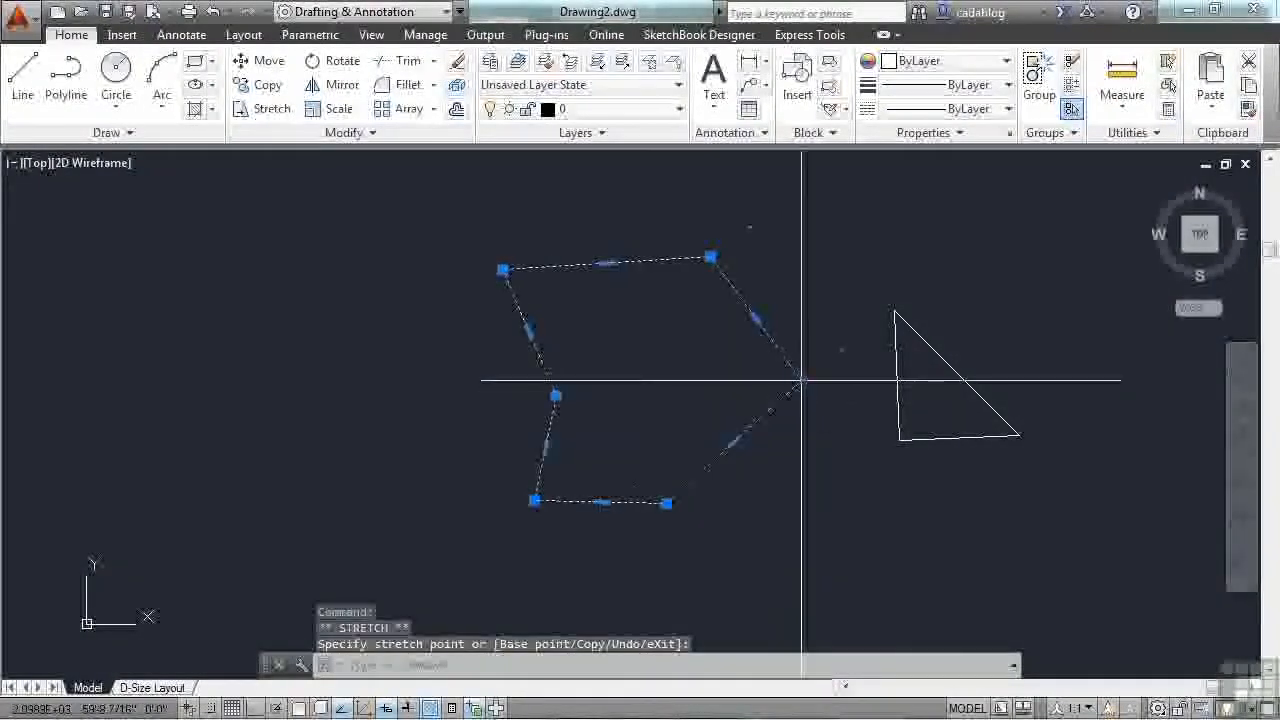
click(486, 404)
Convert the polyline's upper diagonal segment to an arc and stretch the arc's lower endpoint back to the right.
mouse_move(600, 340)
click(660, 409)
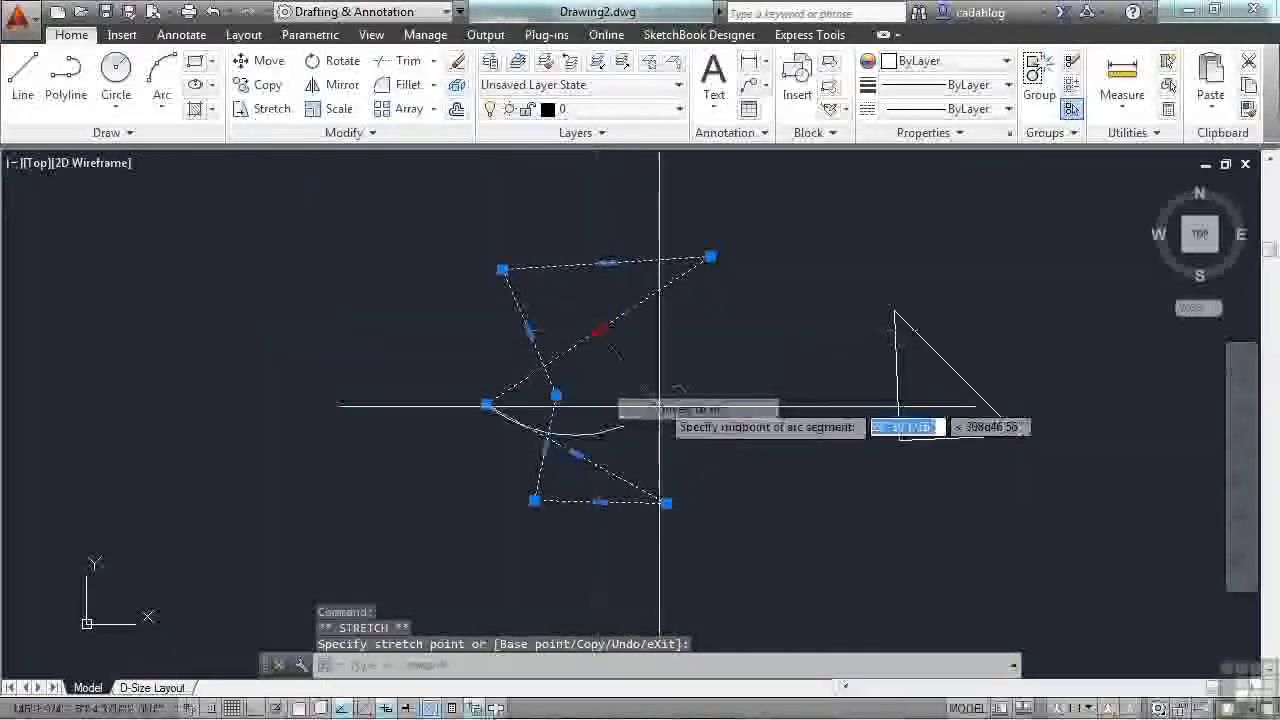
click(486, 404)
click(486, 404)
click(742, 441)
key(Escape)
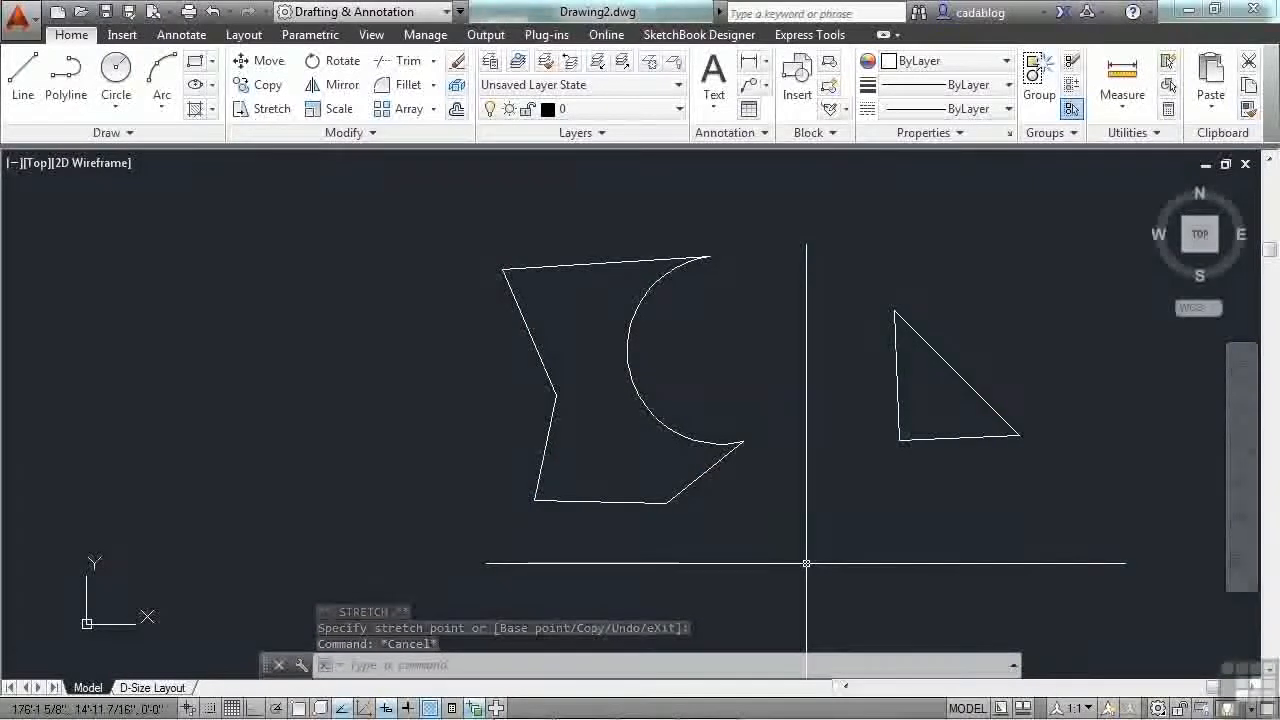
Move the triangle's bottom line down away from the other two lines and stretch its left endpoint upward.
click(967, 440)
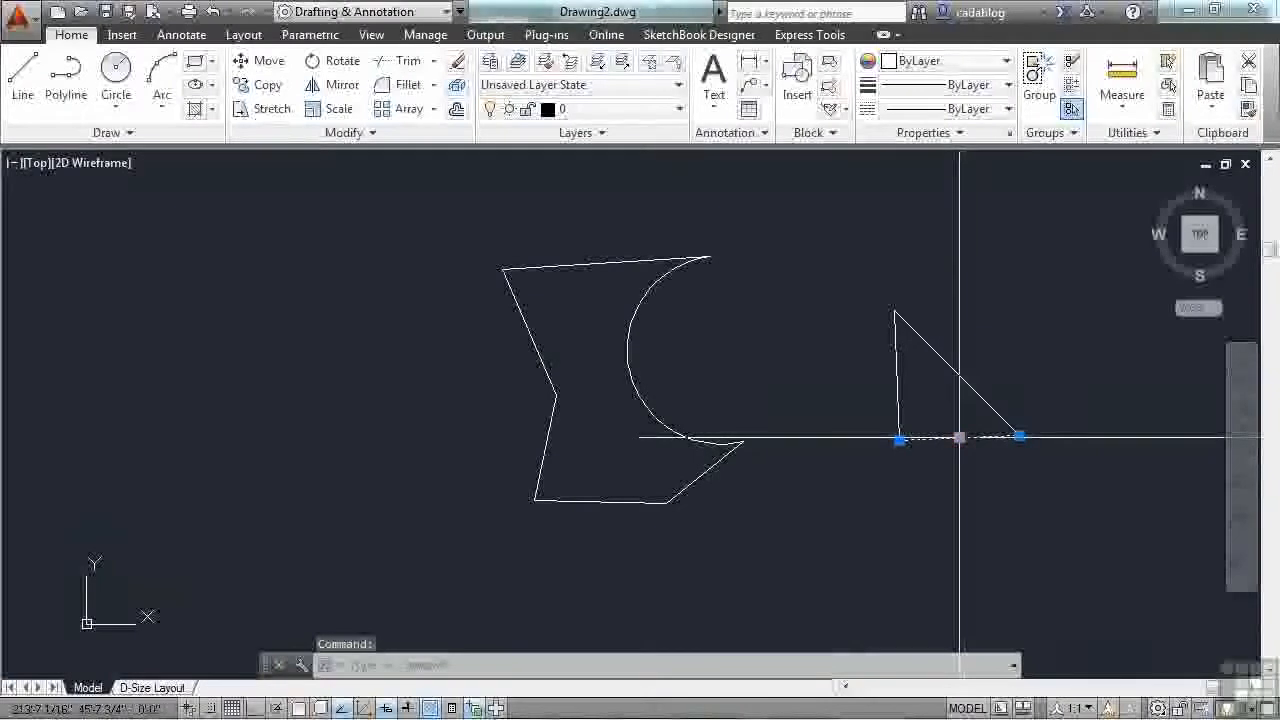
click(959, 437)
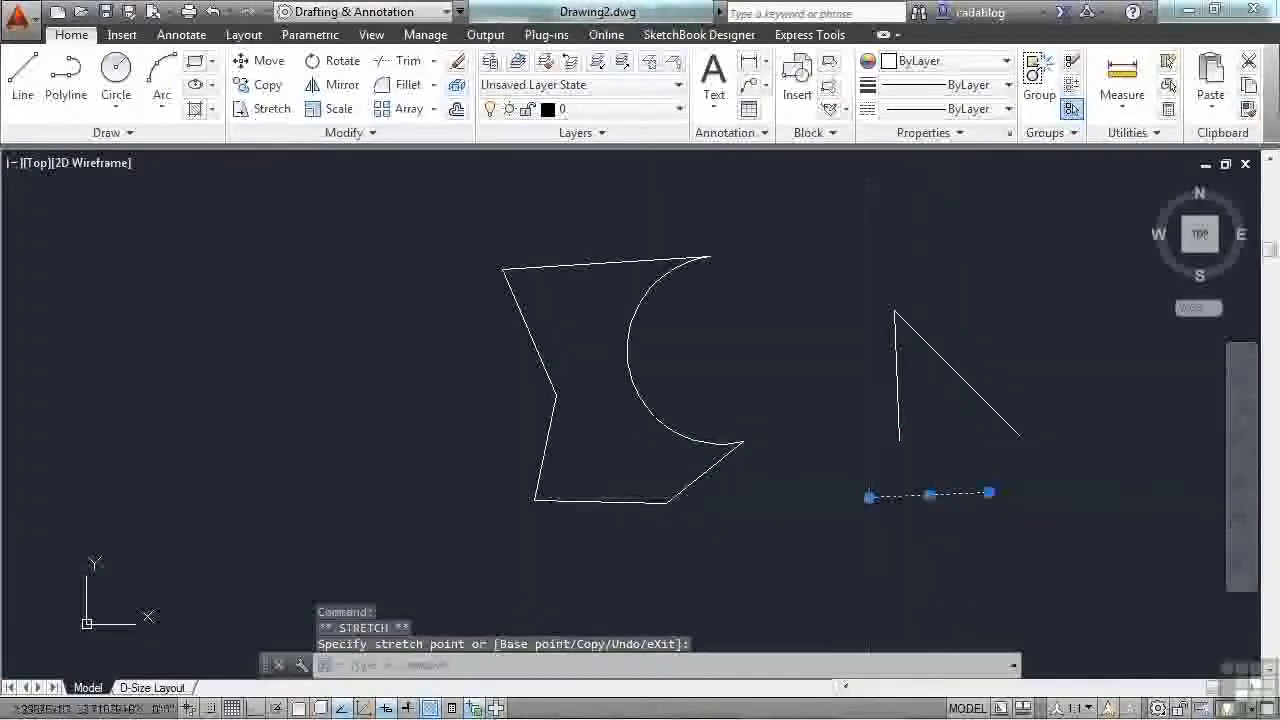
click(867, 457)
key(Escape)
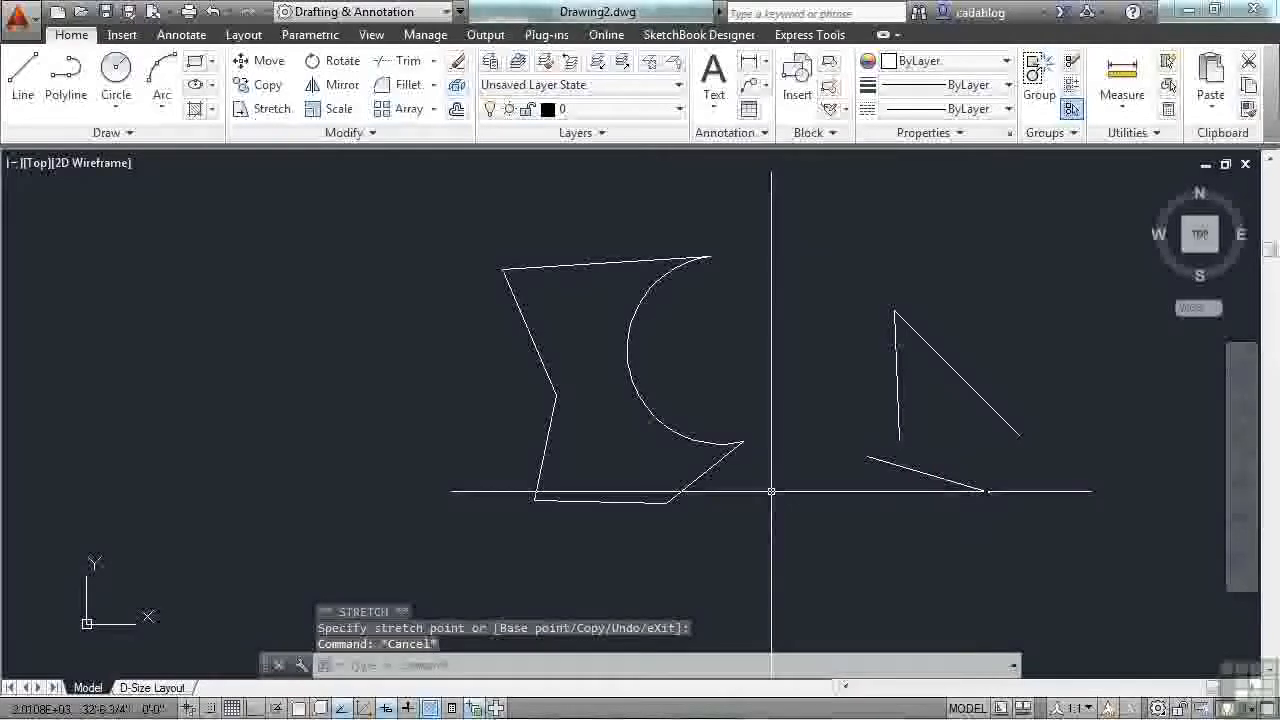
Erase the polyline and the three lines together with one crossing window.
text(e)
key(Return)
click(1038, 178)
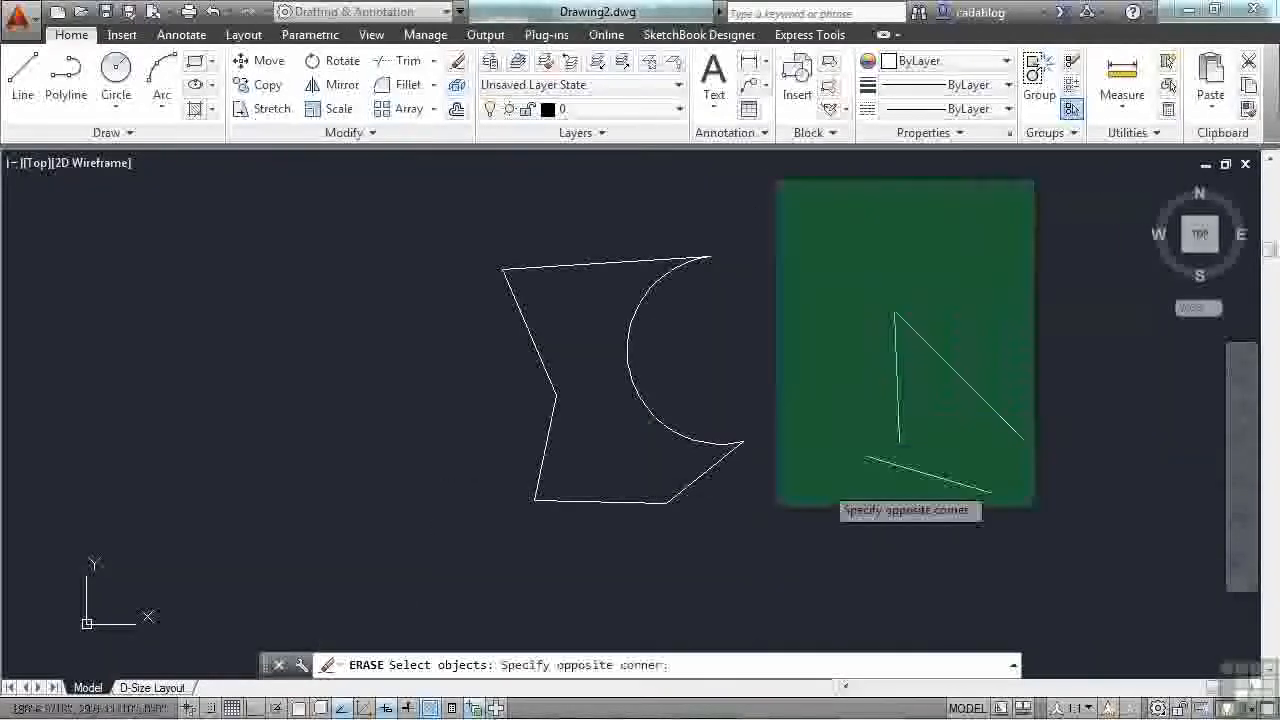
click(450, 586)
key(Return)
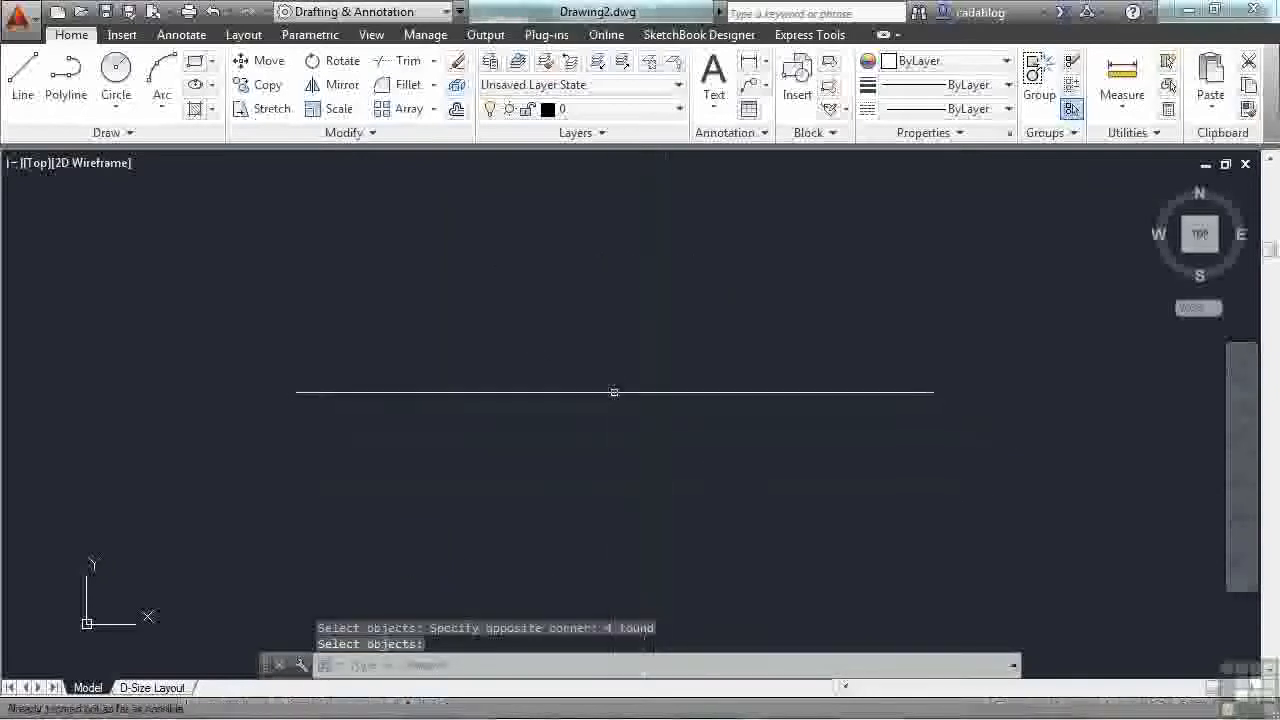
Start a new polyline with a vertical first segment 10" long, drawn upward with Ortho on.
text(pl)
key(Return)
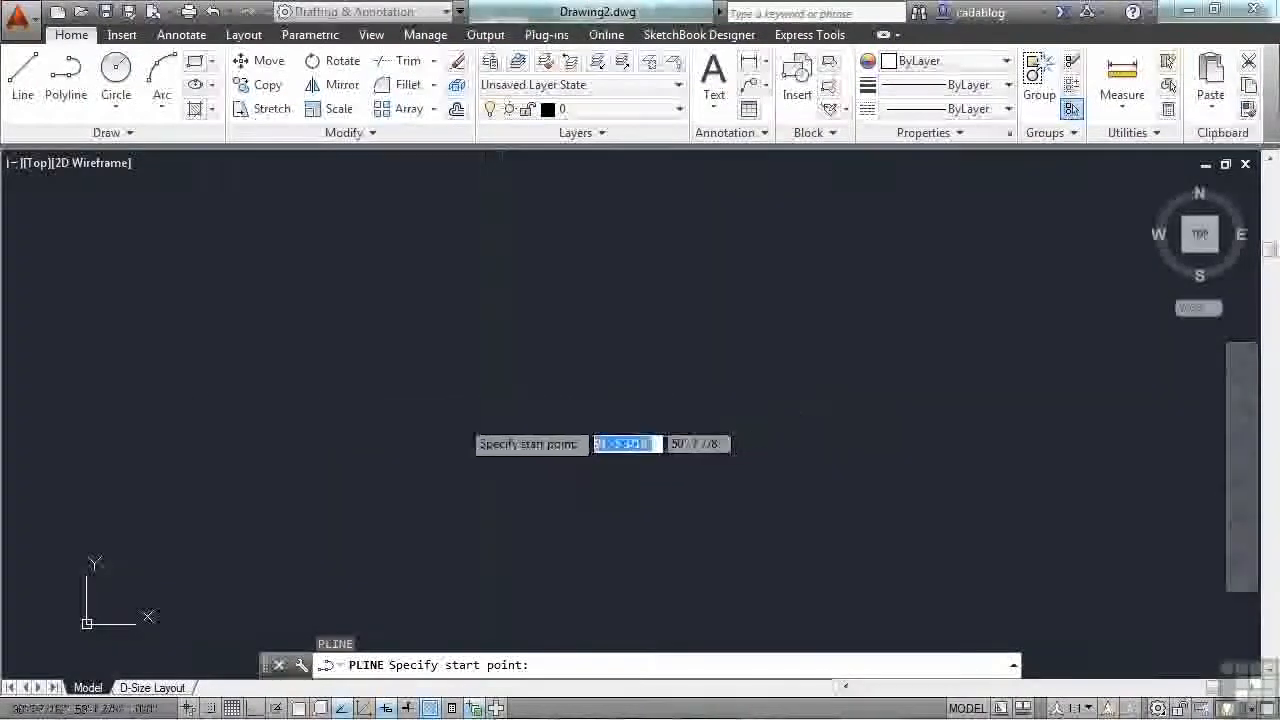
click(493, 396)
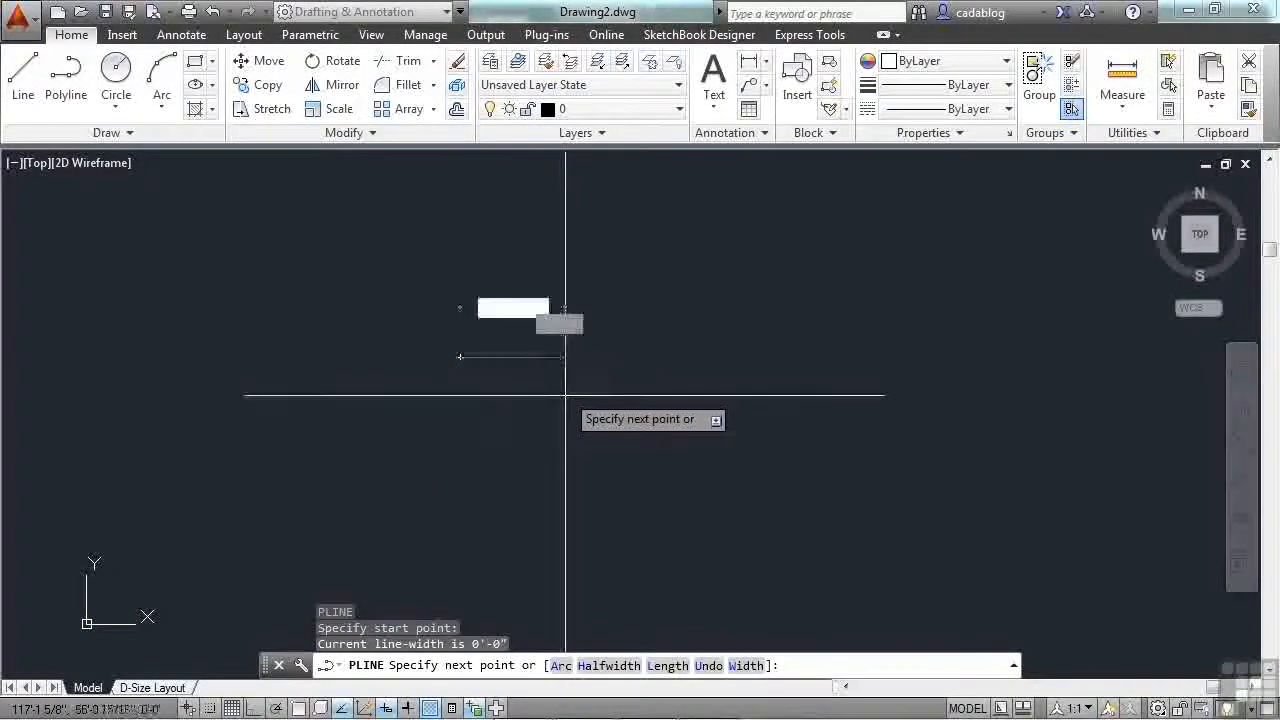
key(F8)
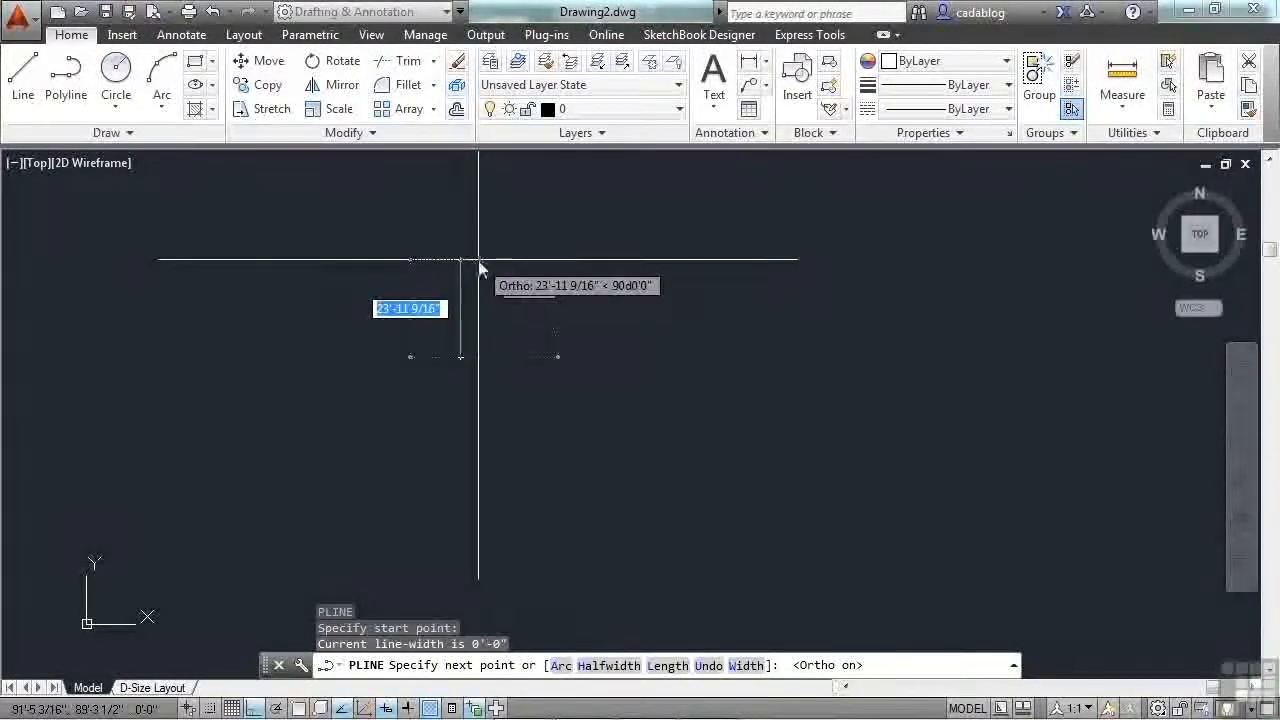
text(10)
key(Return)
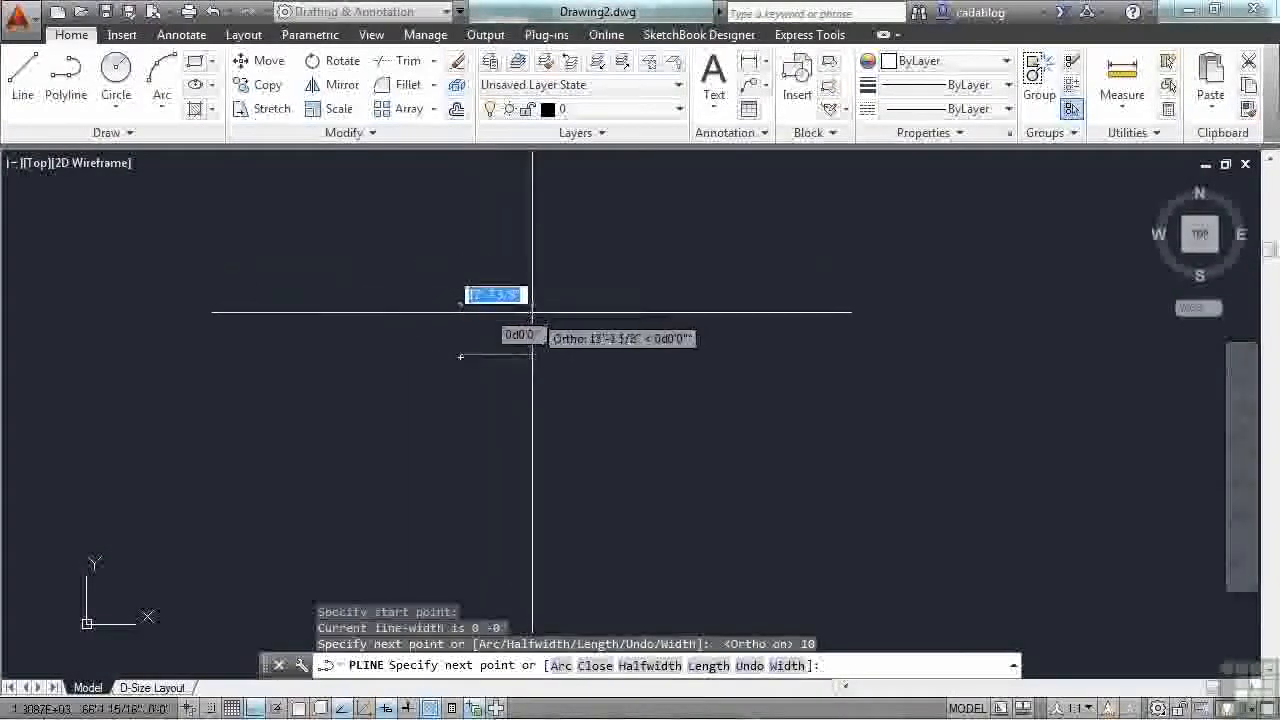
Turn Ortho off and continue the polyline with an arc segment spanning about 3'-2" up and right from the vertical segment's top.
scroll(432, 341, up, 3)
scroll(450, 345, down, 3)
mouse_move(542, 267)
middle_down()
mouse_move(643, 423)
mouse_move(657, 476)
middle_up()
scroll(611, 370, down, 2)
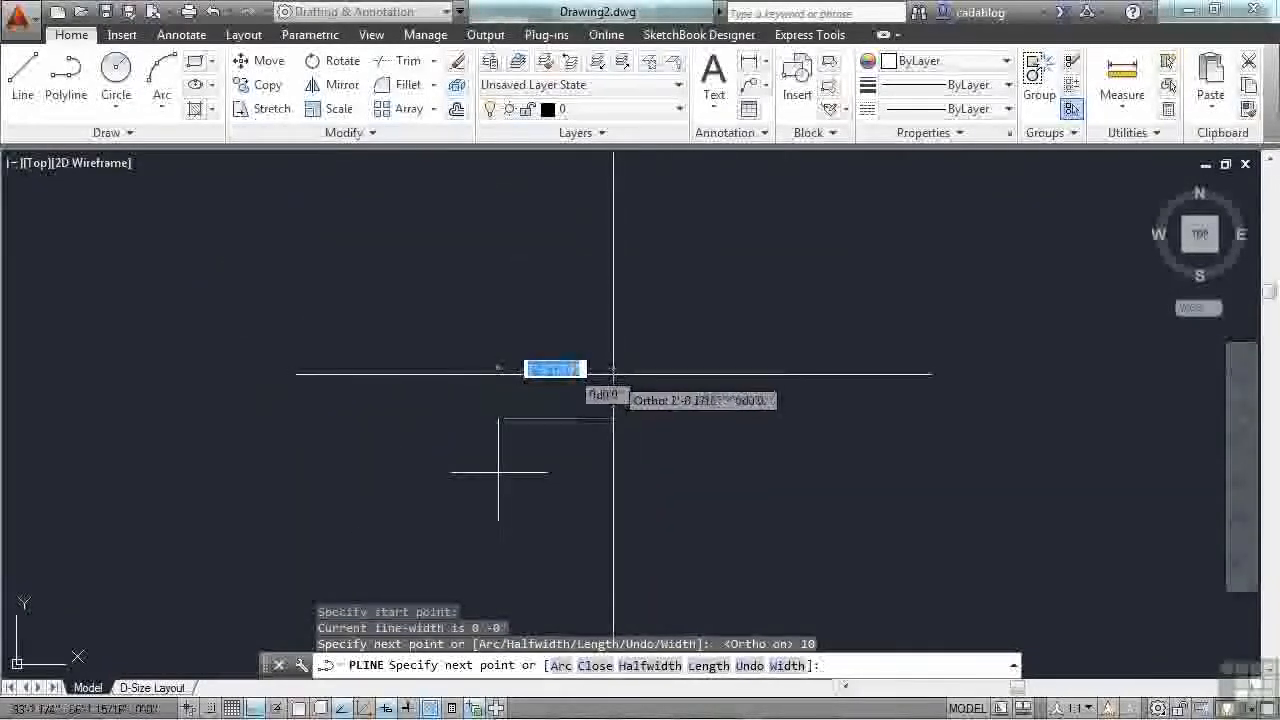
scroll(545, 410, up, 2)
middle_drag(581, 372, 588, 361)
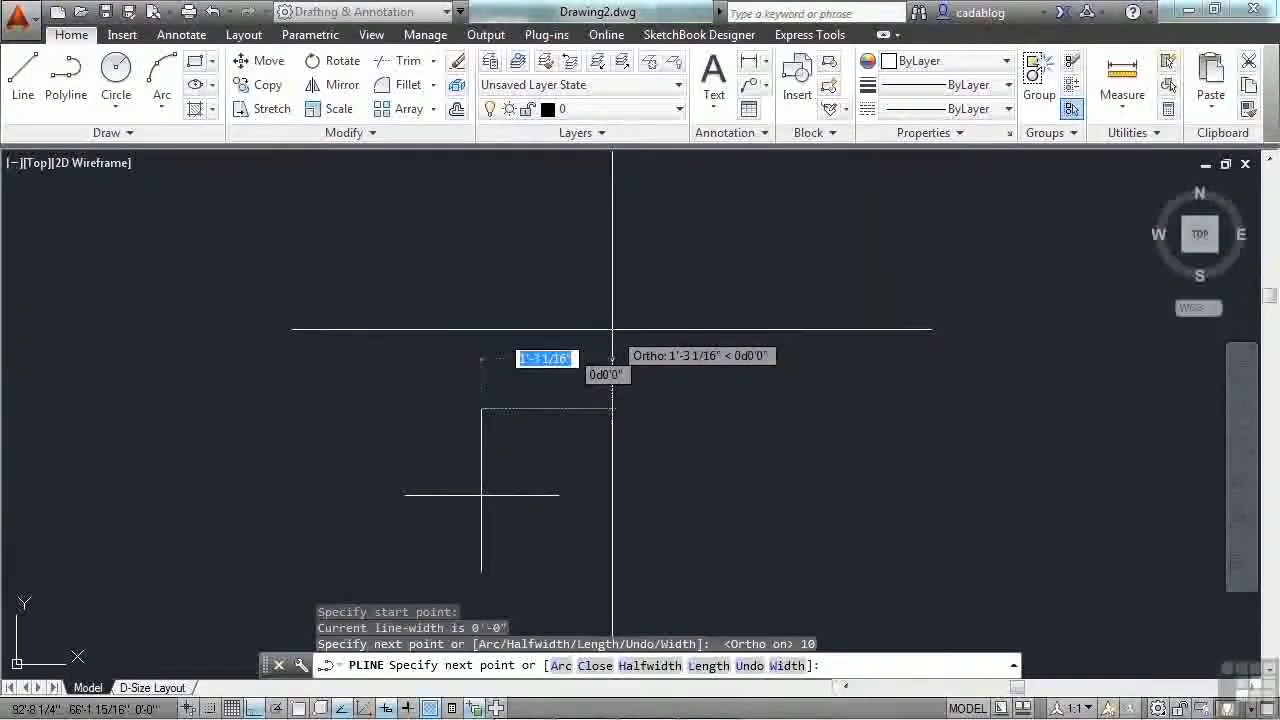
key(F8)
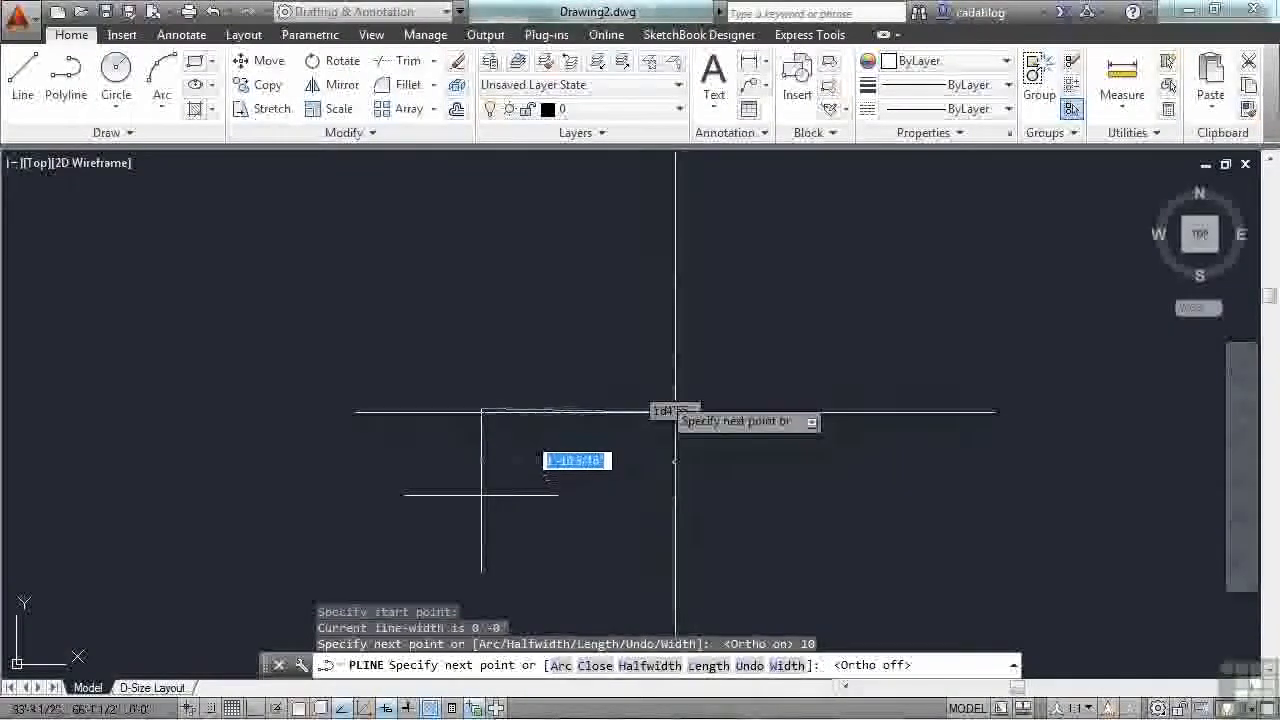
text(a)
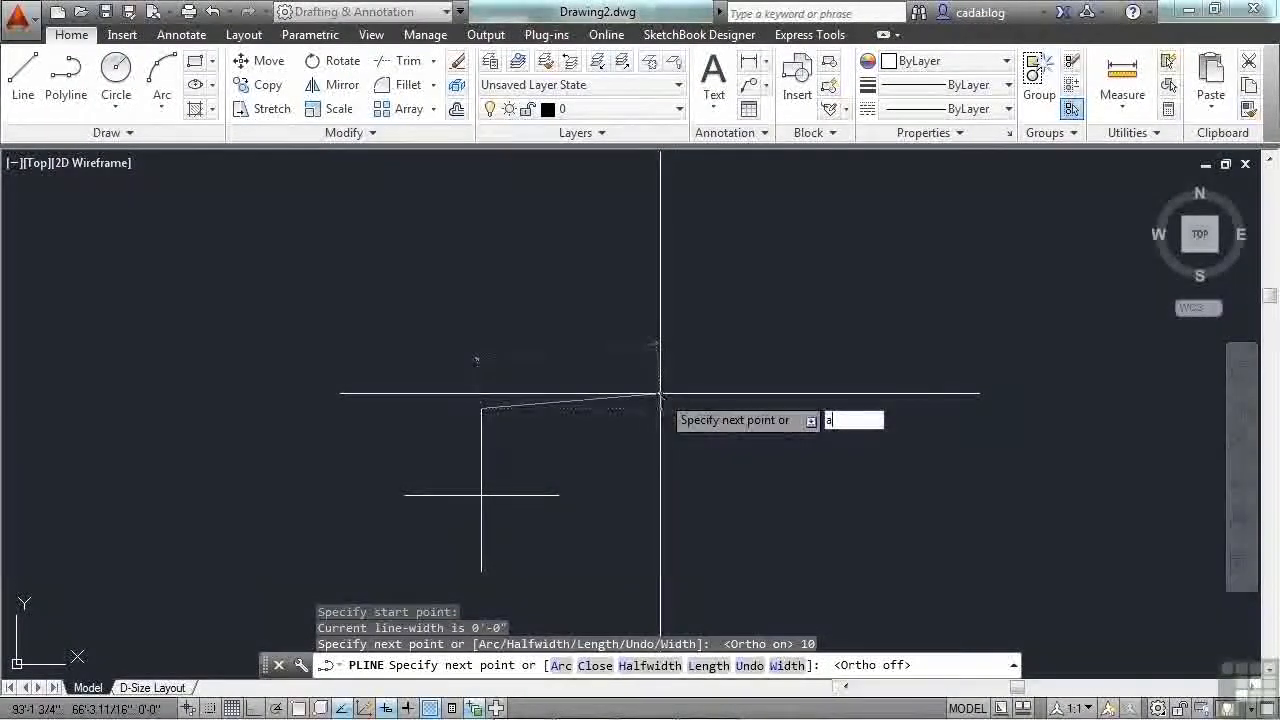
key(Return)
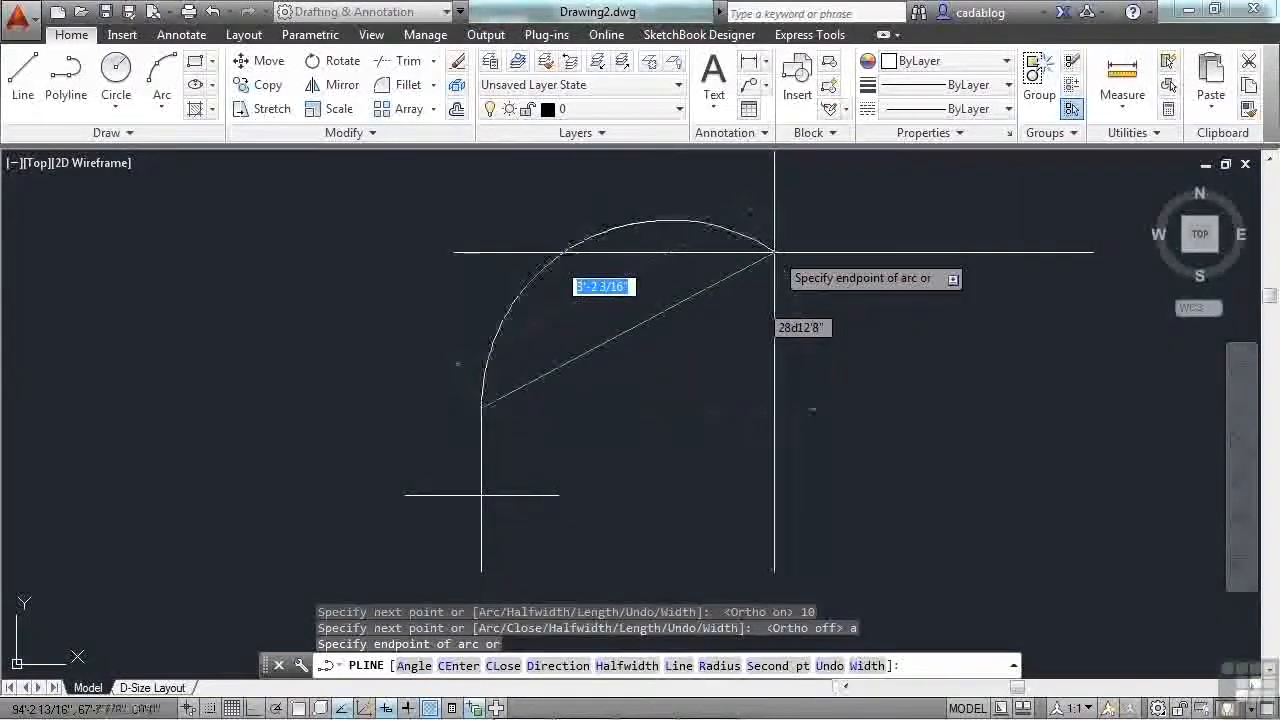
click(774, 252)
Add successively smaller arc segments to the polyline so that it spirals inward from the large arc's end.
scroll(680, 362, down, 2)
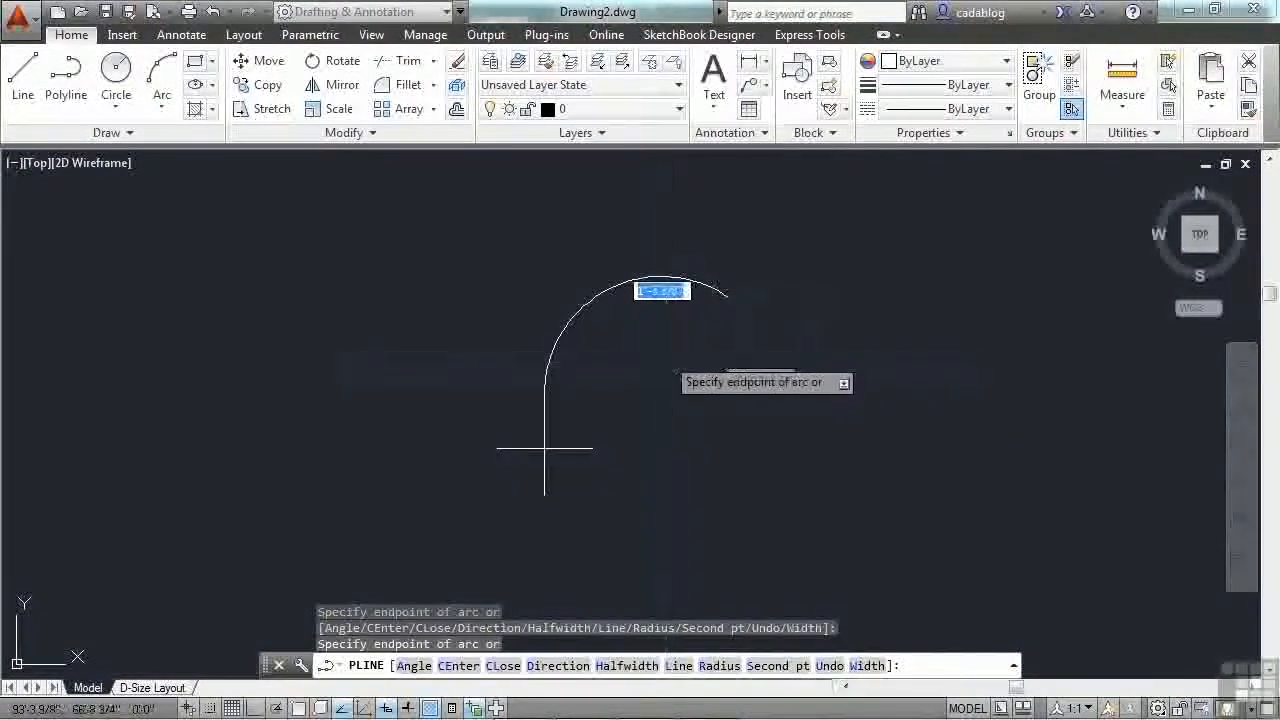
scroll(696, 337, up, 2)
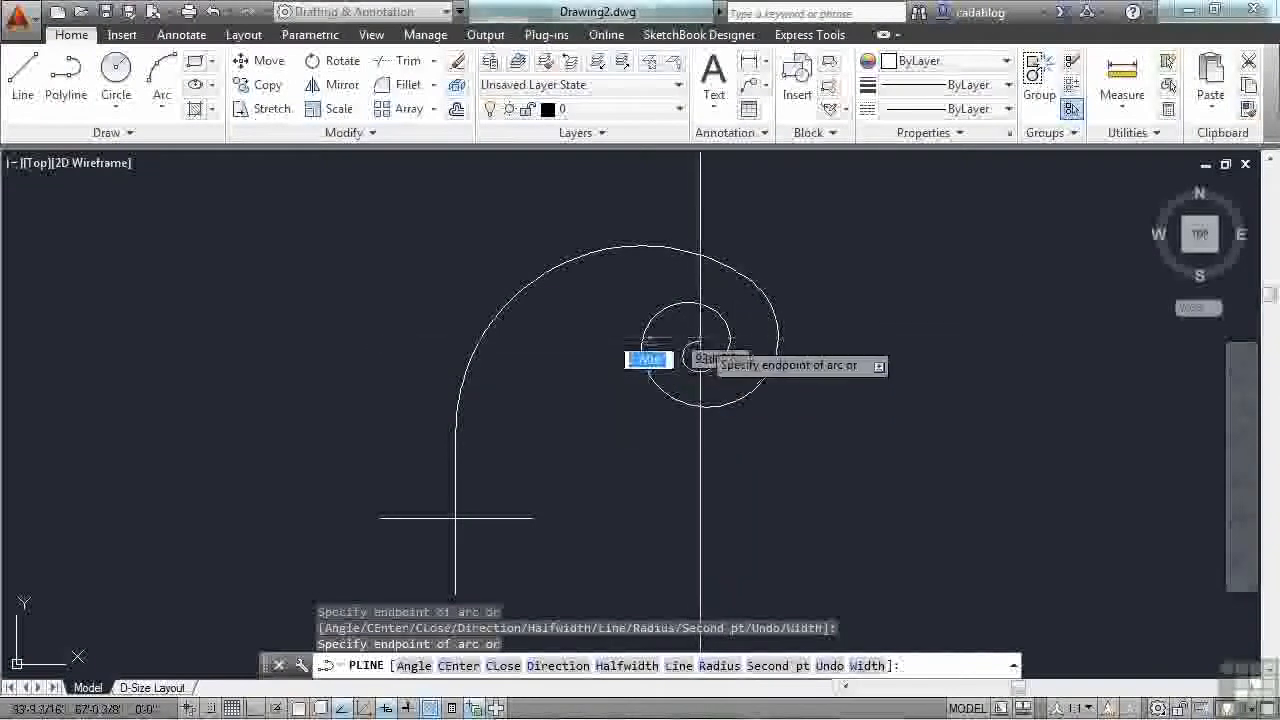
scroll(700, 337, up, 2)
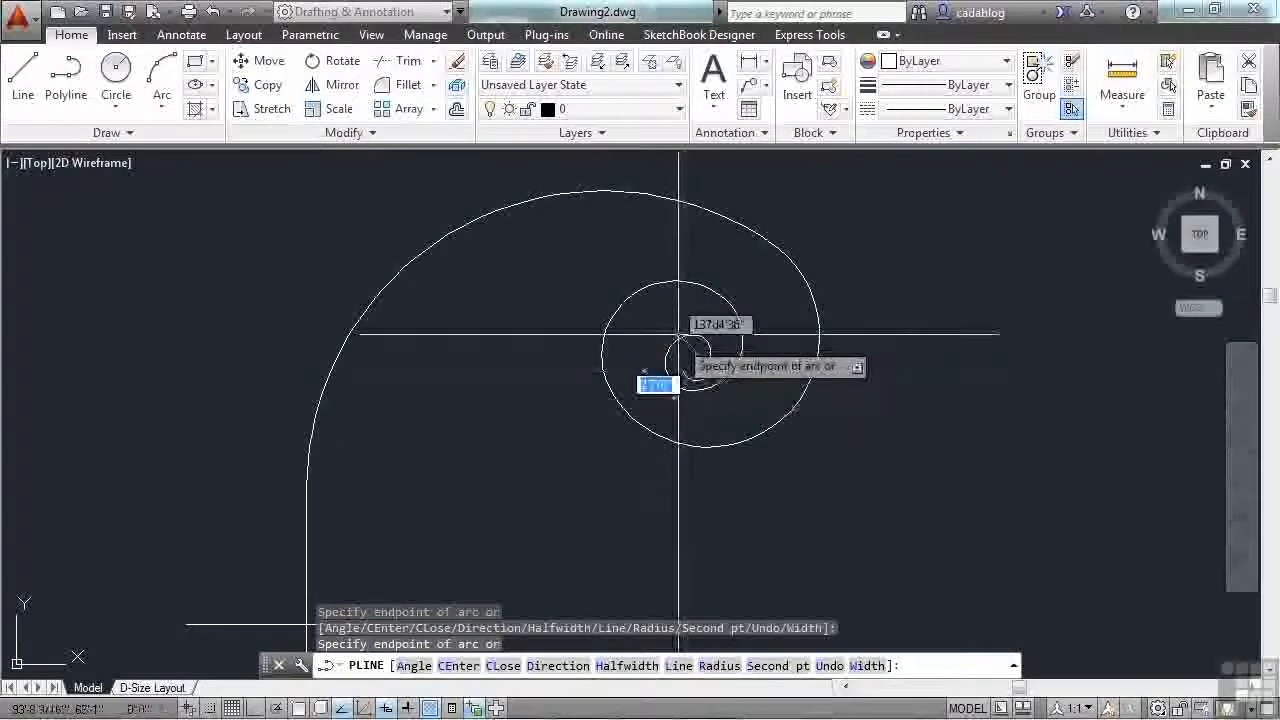
Switch the polyline back to line mode, add a straight diagonal segment down and right out of the spiral, and end it.
text(l)
key(Return)
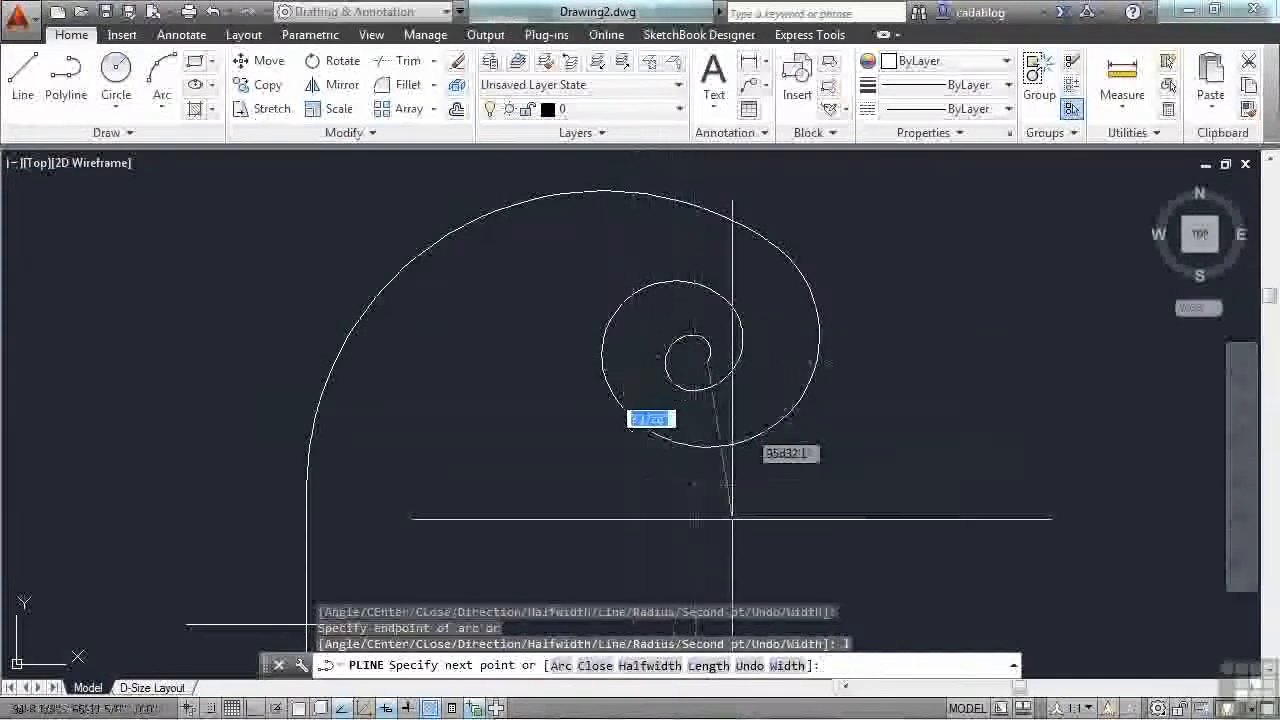
click(914, 484)
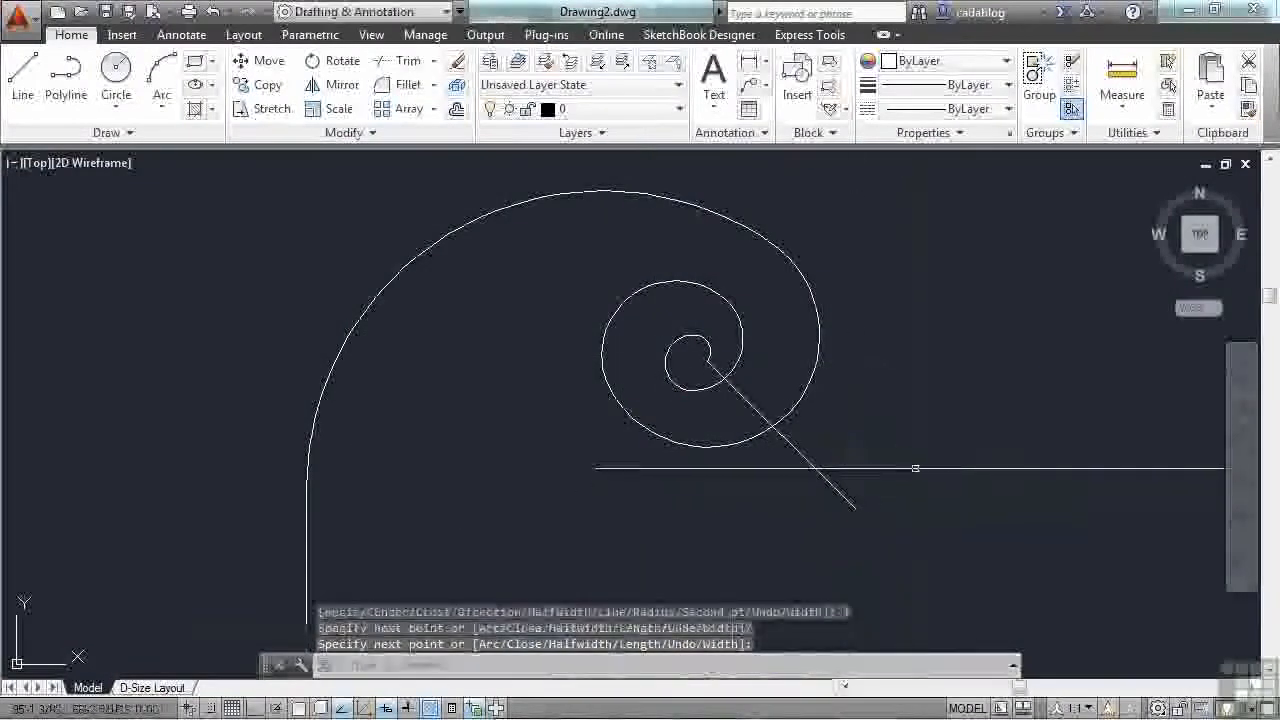
scroll(655, 377, up, 2)
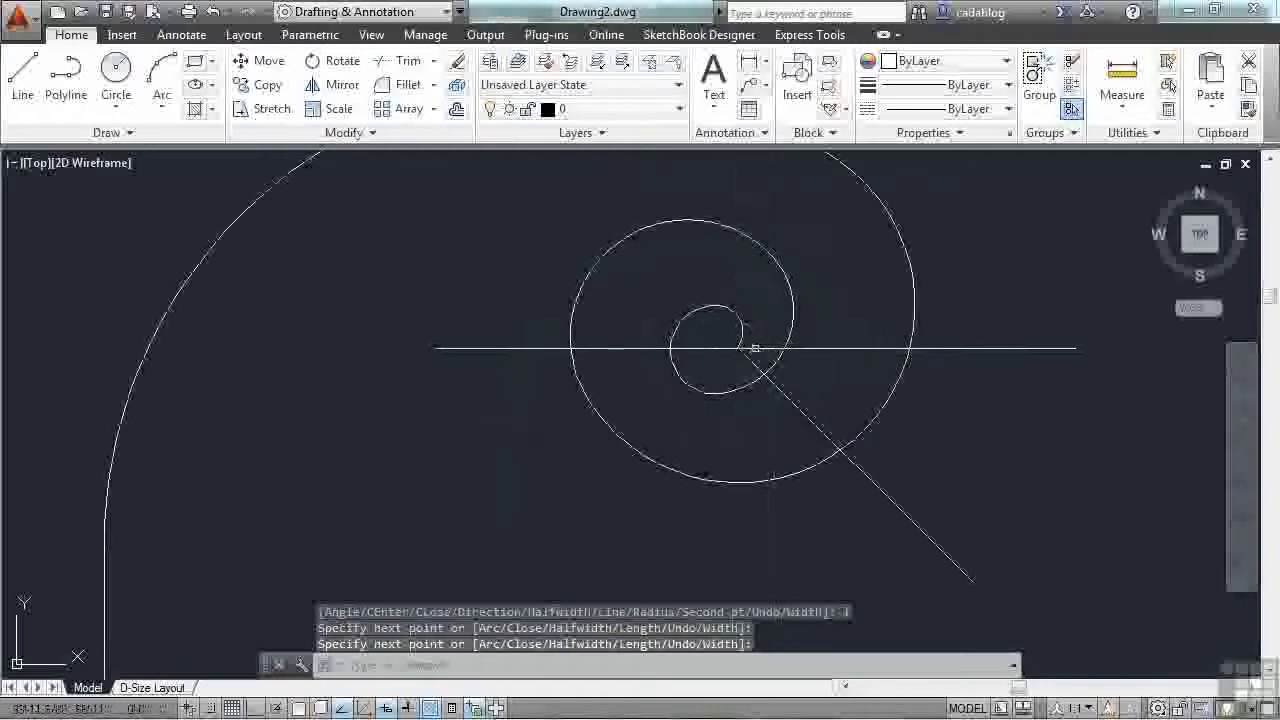
key(Return)
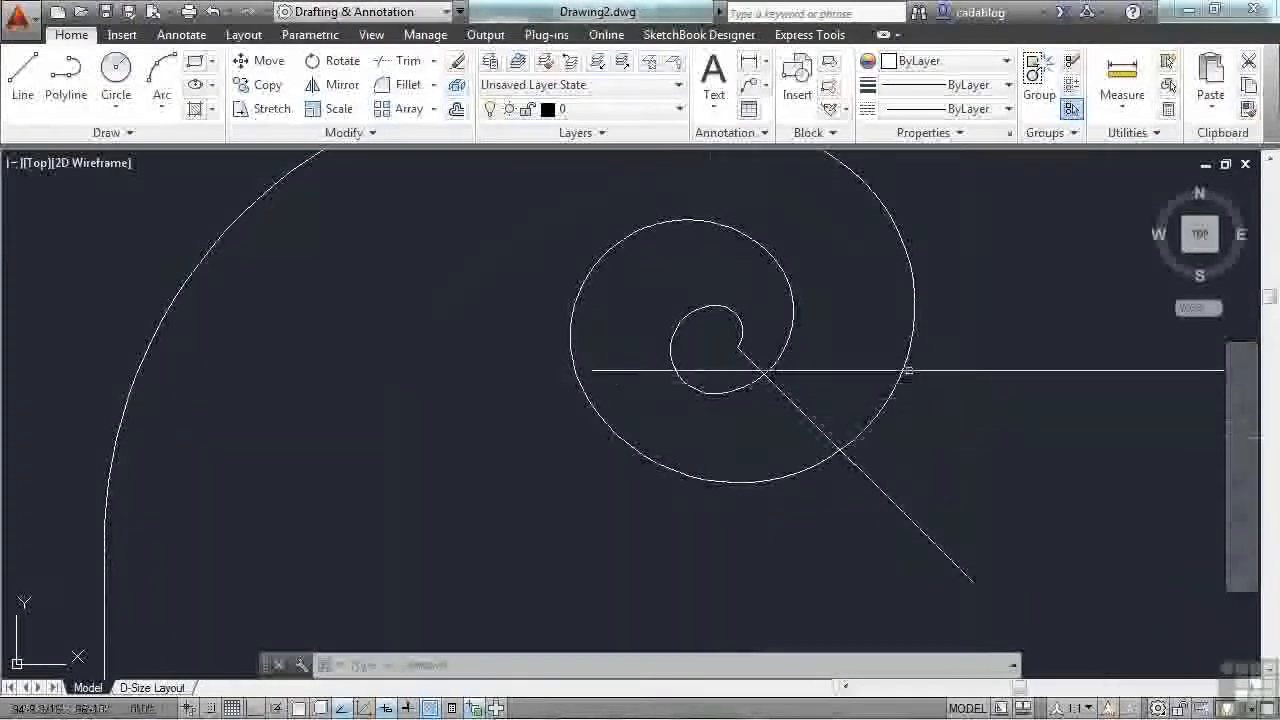
Close the spiral polyline with PEDIT.
scroll(780, 380, down, 3)
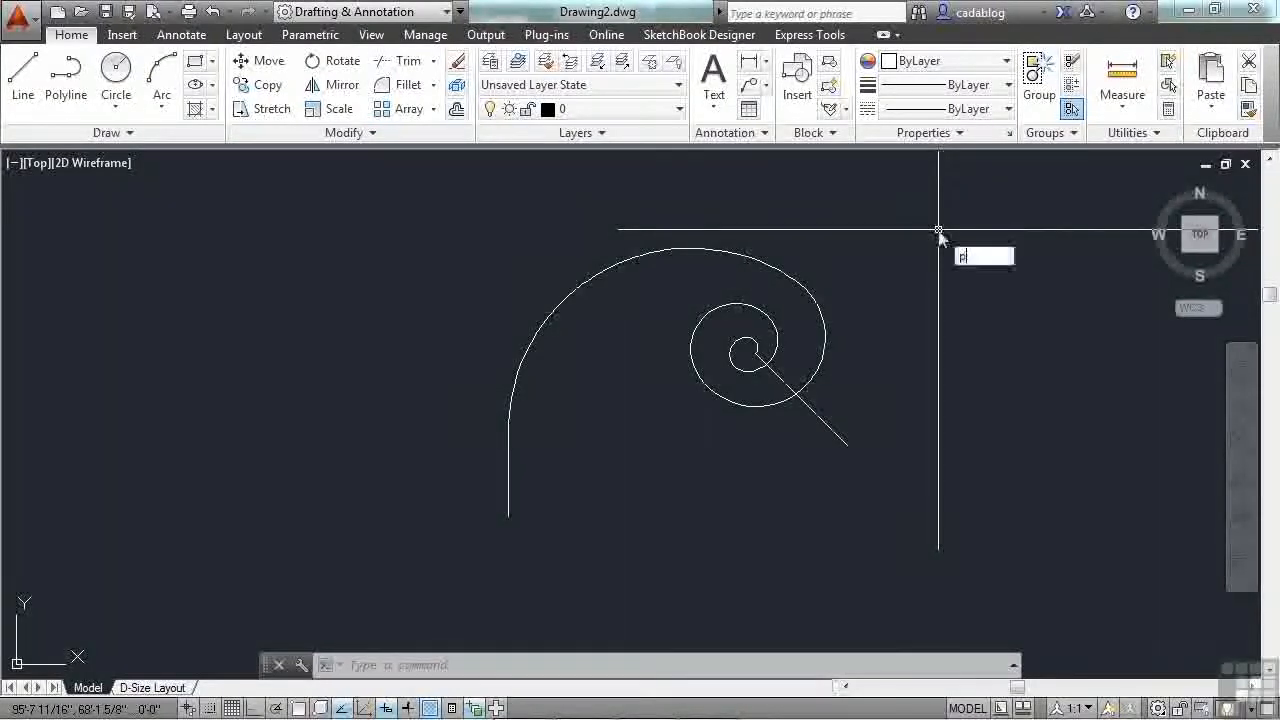
text(edit)
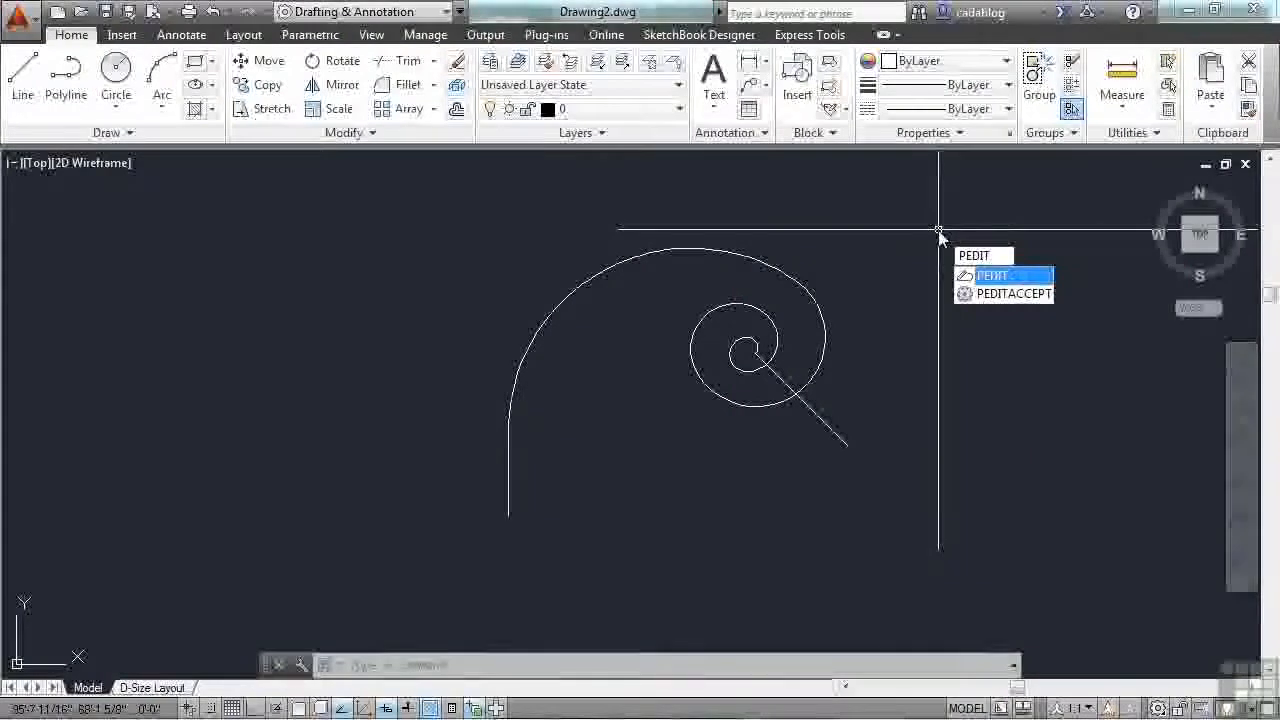
key(Return)
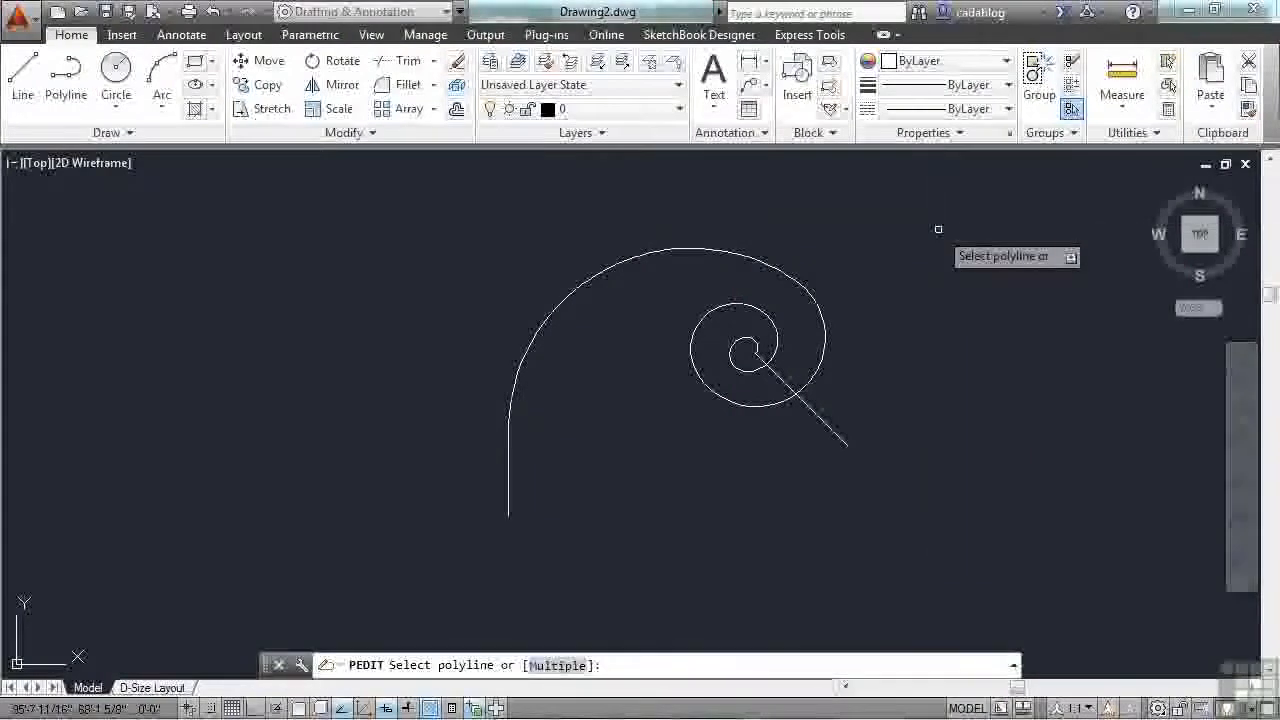
click(801, 282)
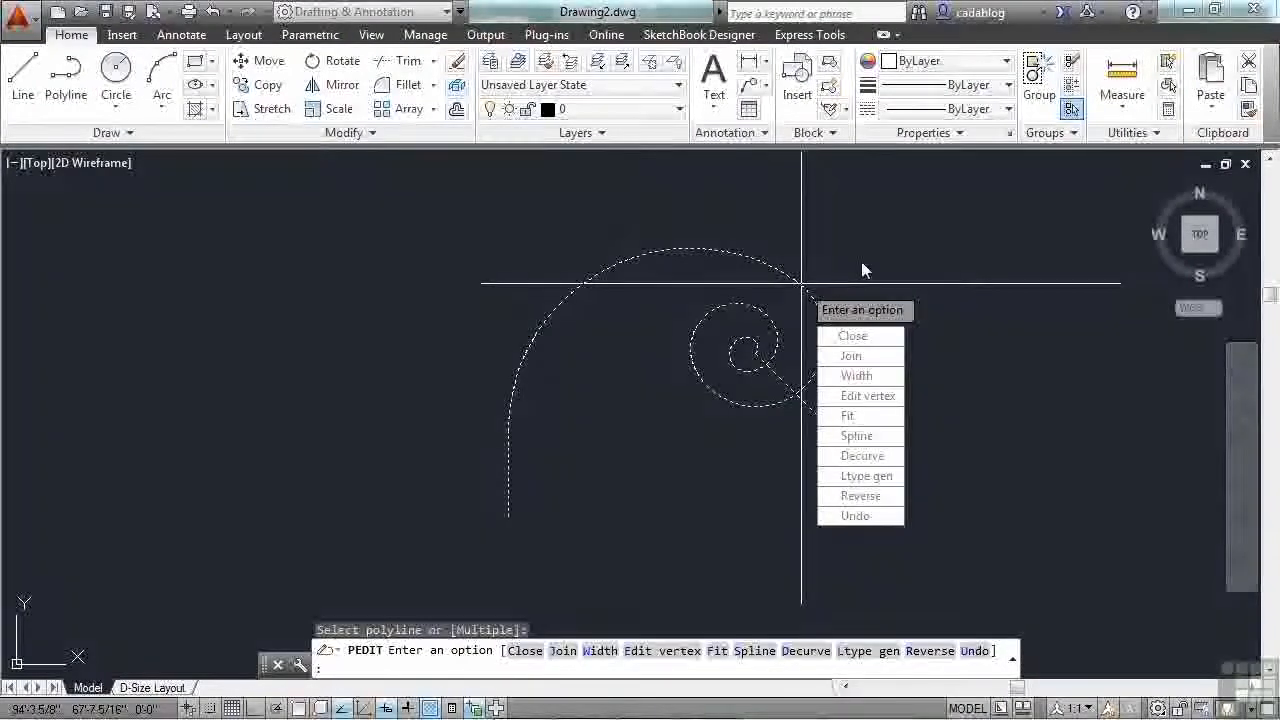
click(872, 338)
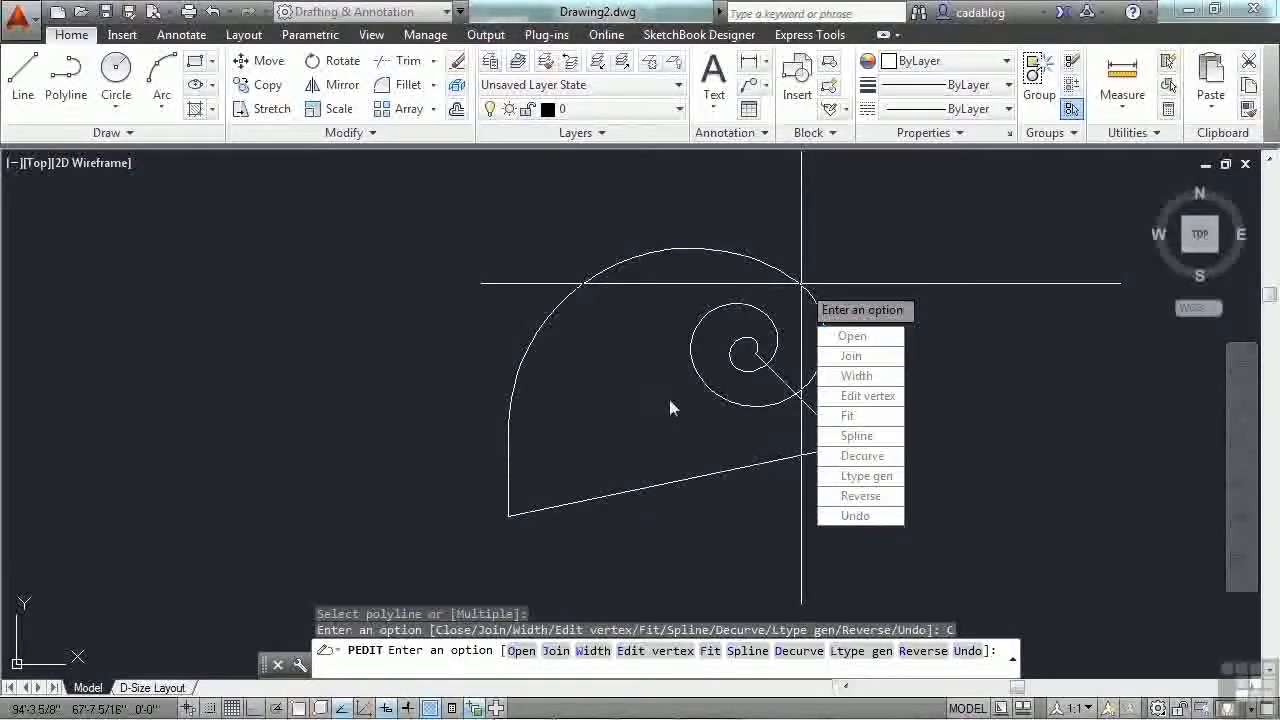
Try widths of 1" and 10" for all segments of the closed spiral polyline.
middle_drag(661, 407, 554, 400)
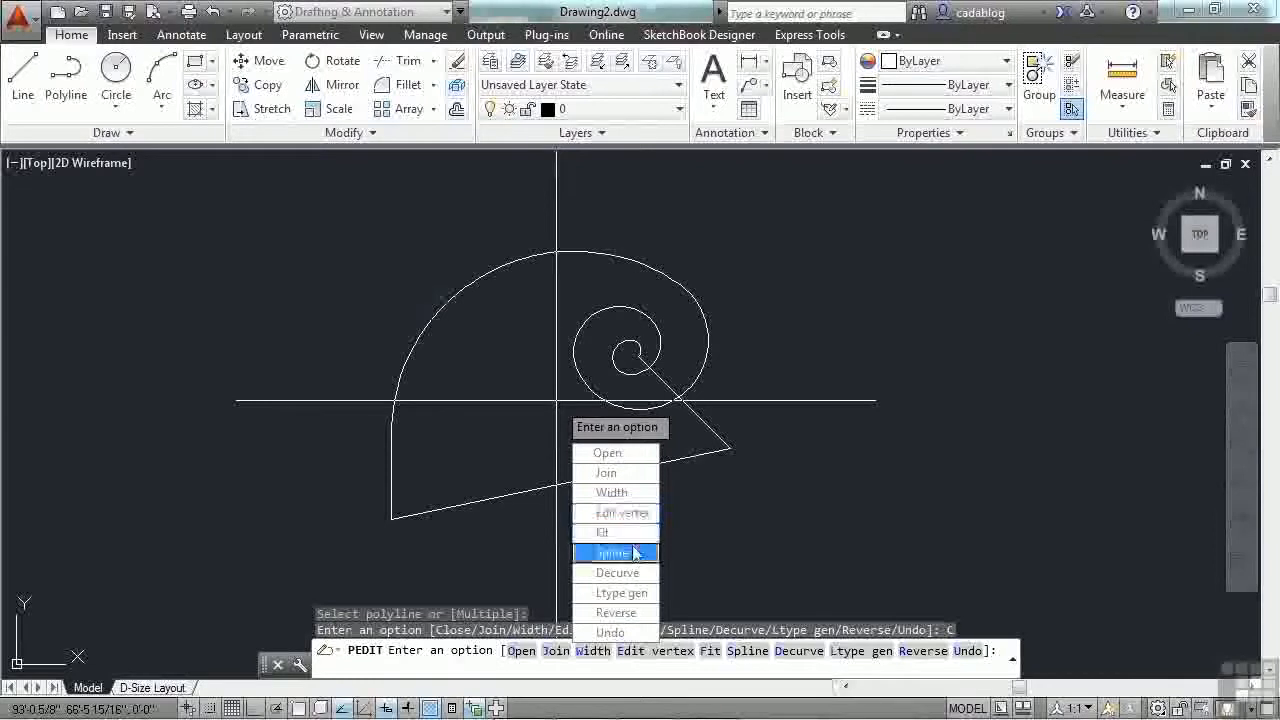
click(621, 494)
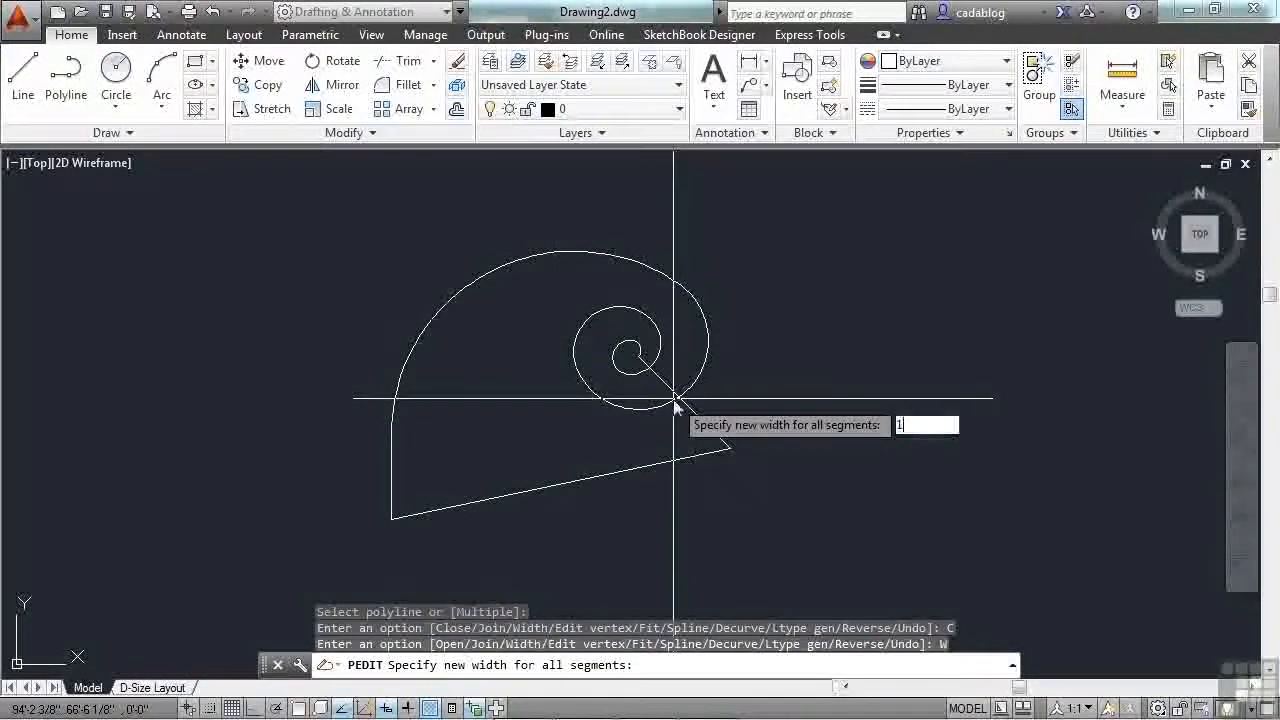
key(Return)
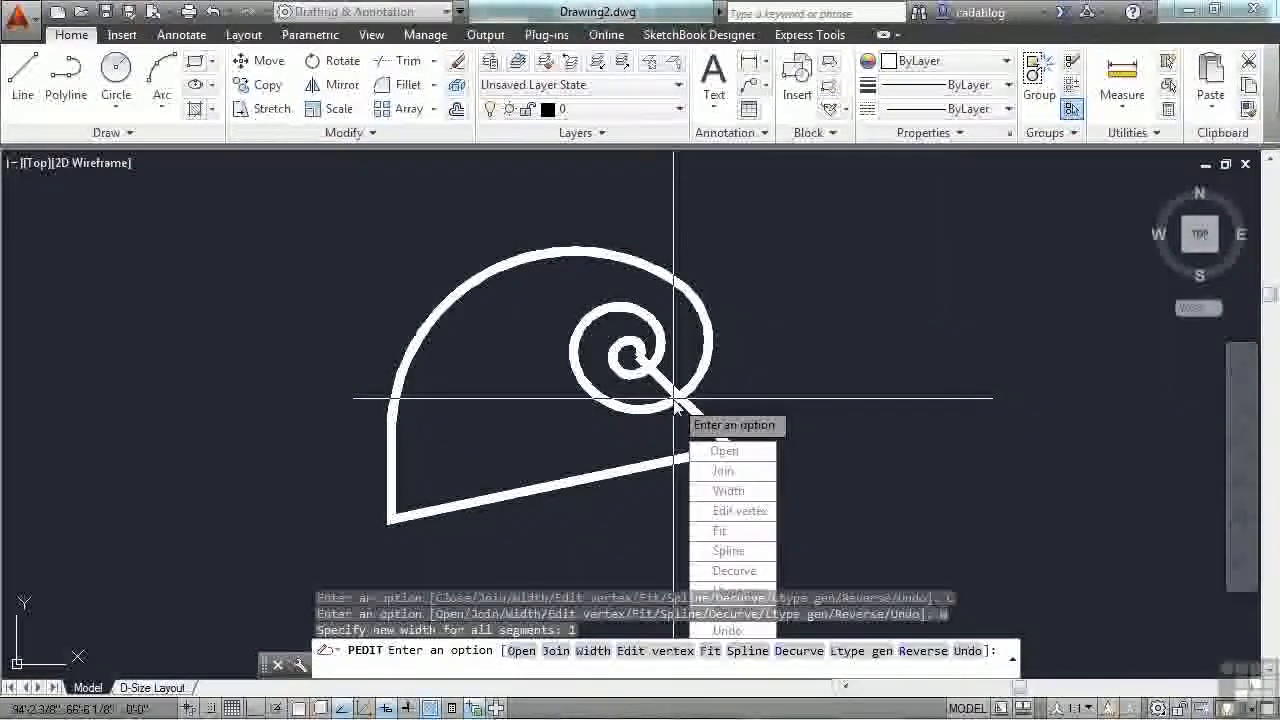
click(729, 491)
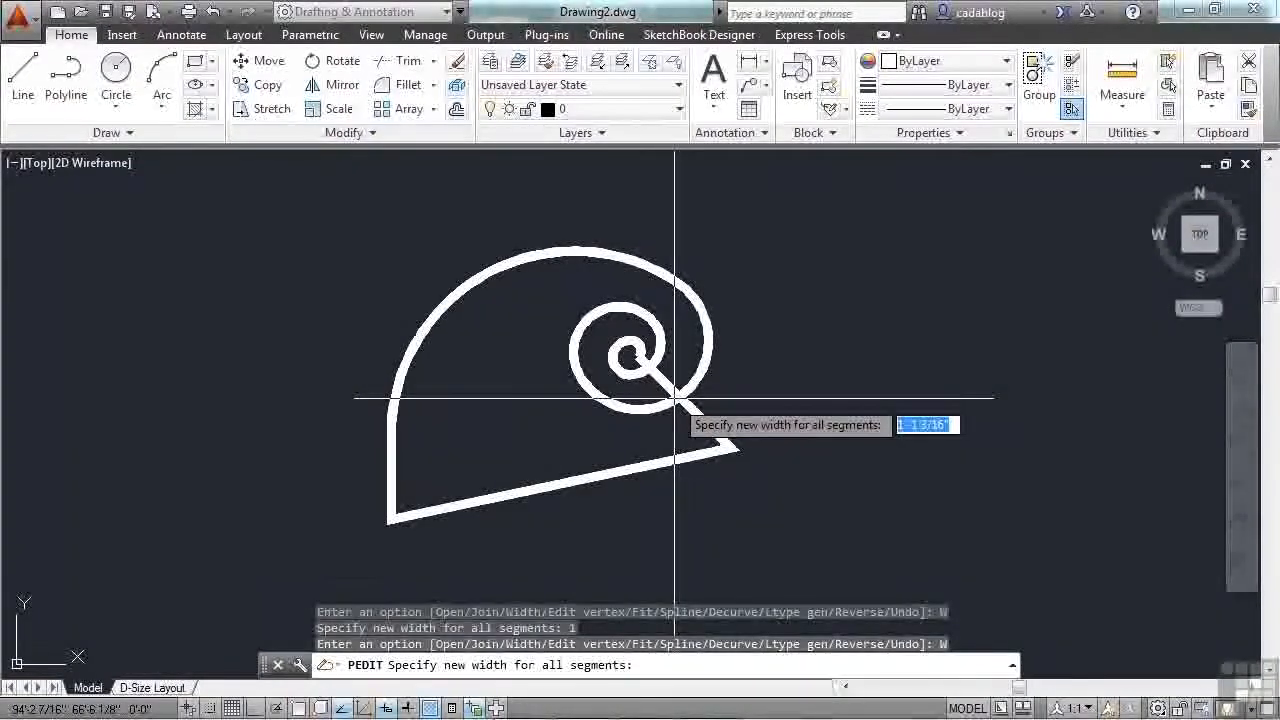
key(Return)
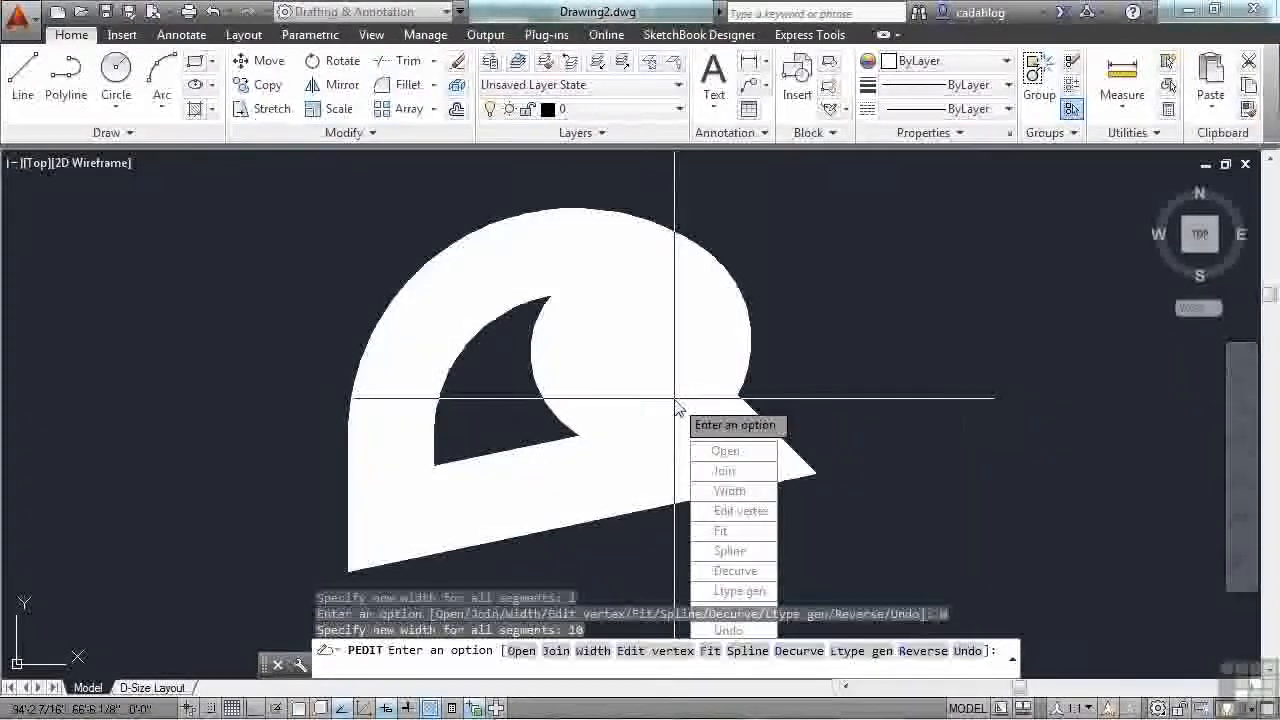
Set the width of all segments of the spiral polyline to 0.
click(719, 490)
text(0)
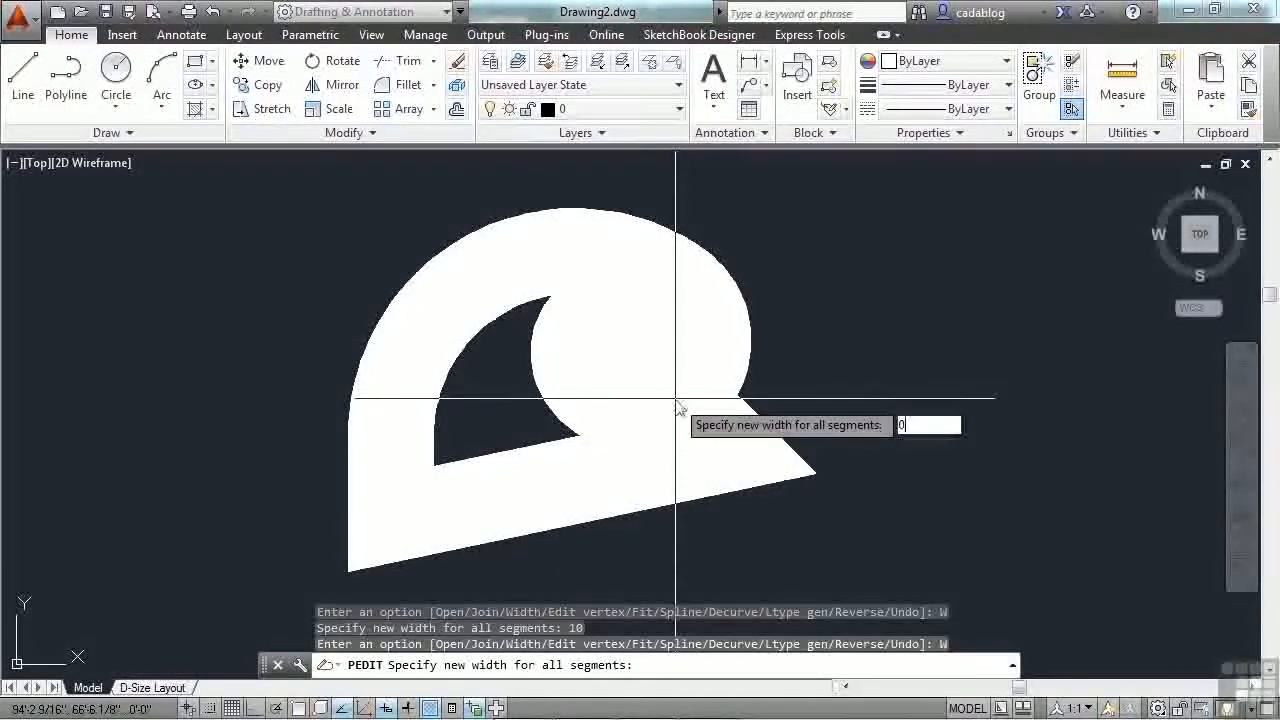
key(Return)
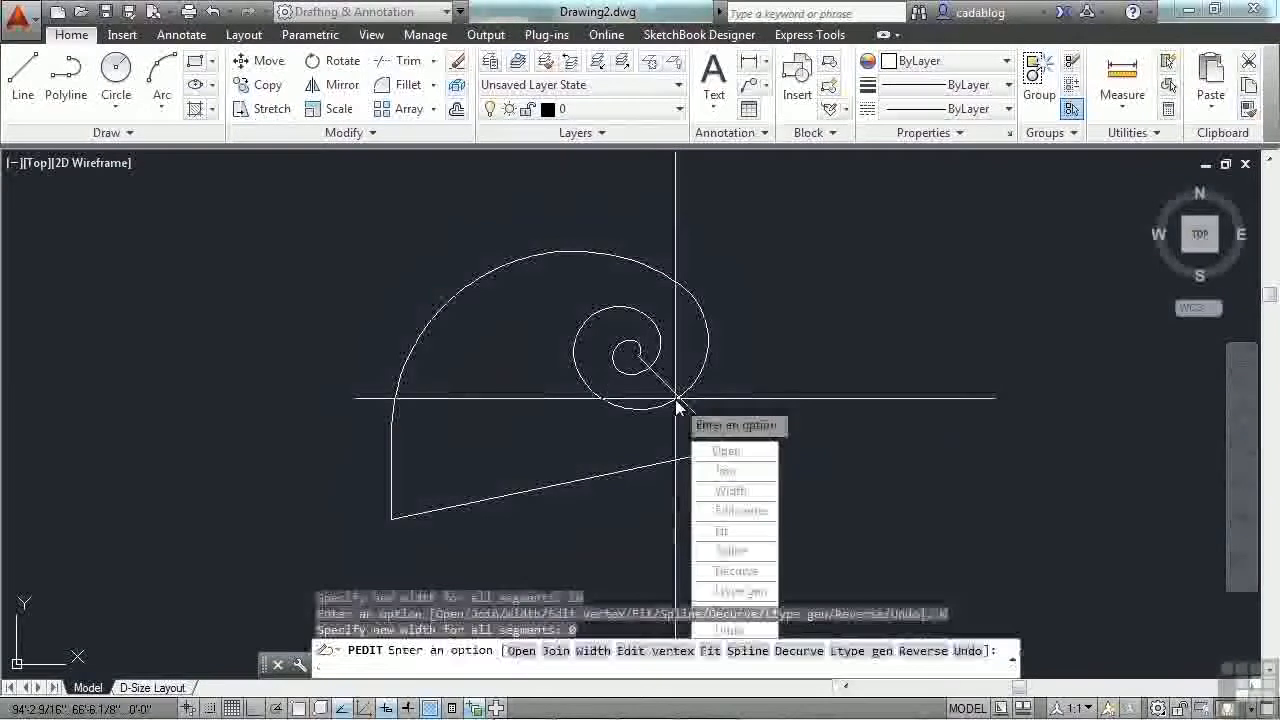
Try to set a negative width of -5 for all polyline segments and leave PEDIT.
text(-5)
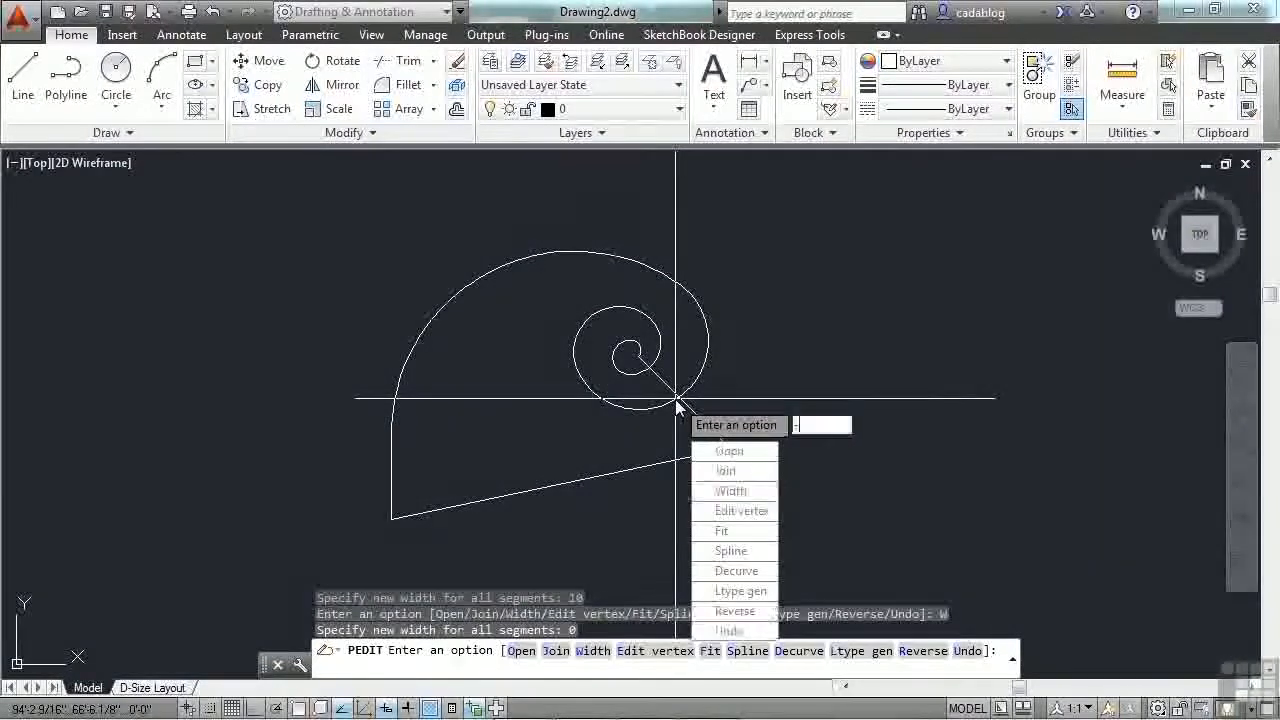
click(730, 490)
text(-5)
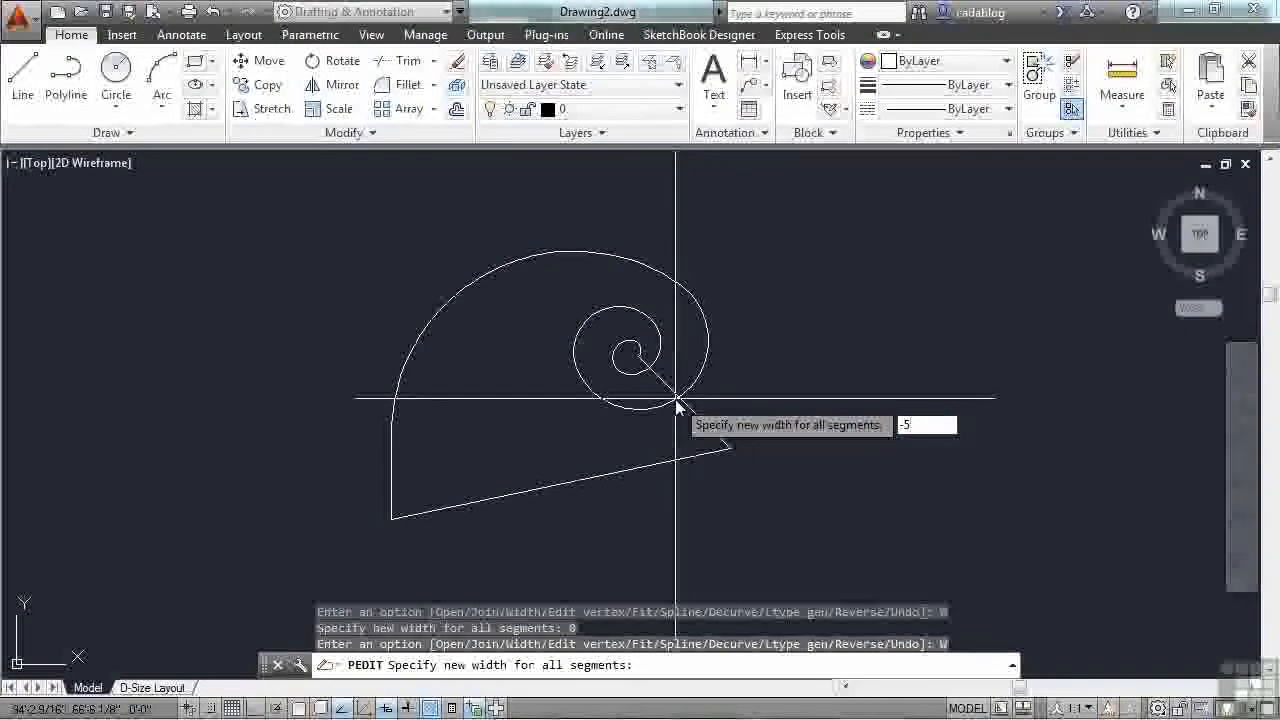
key(Return)
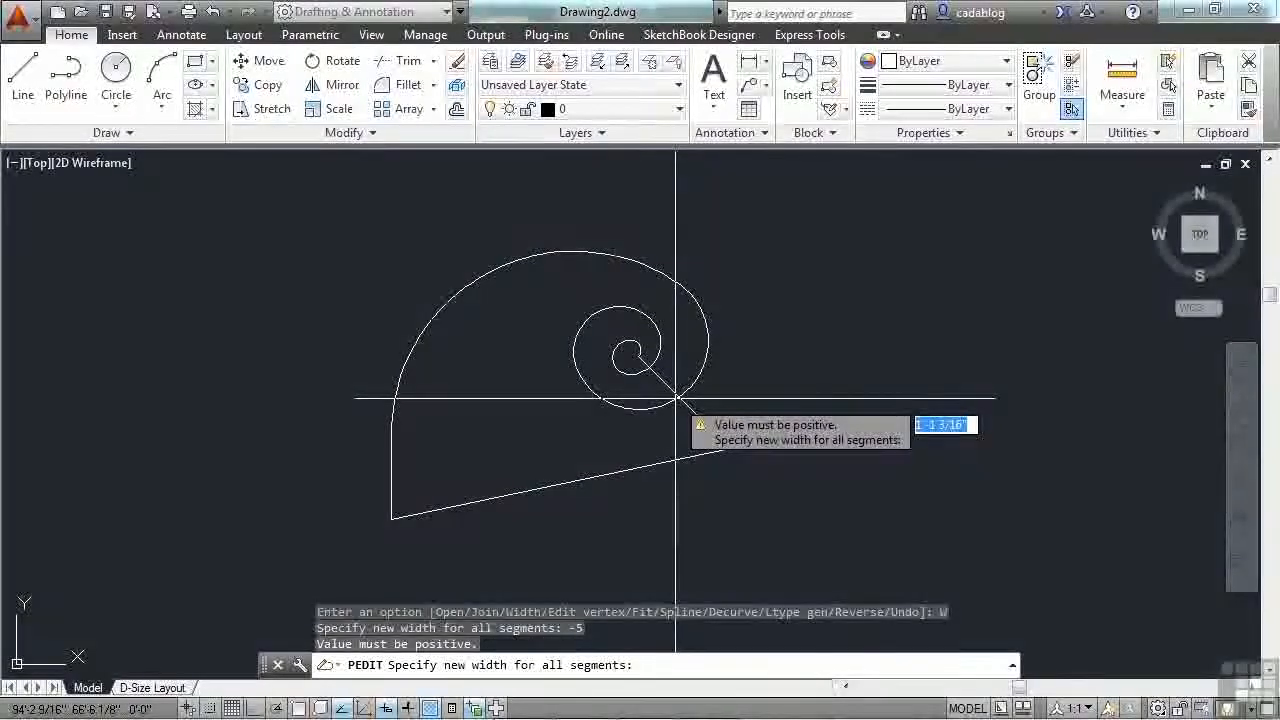
key(Escape)
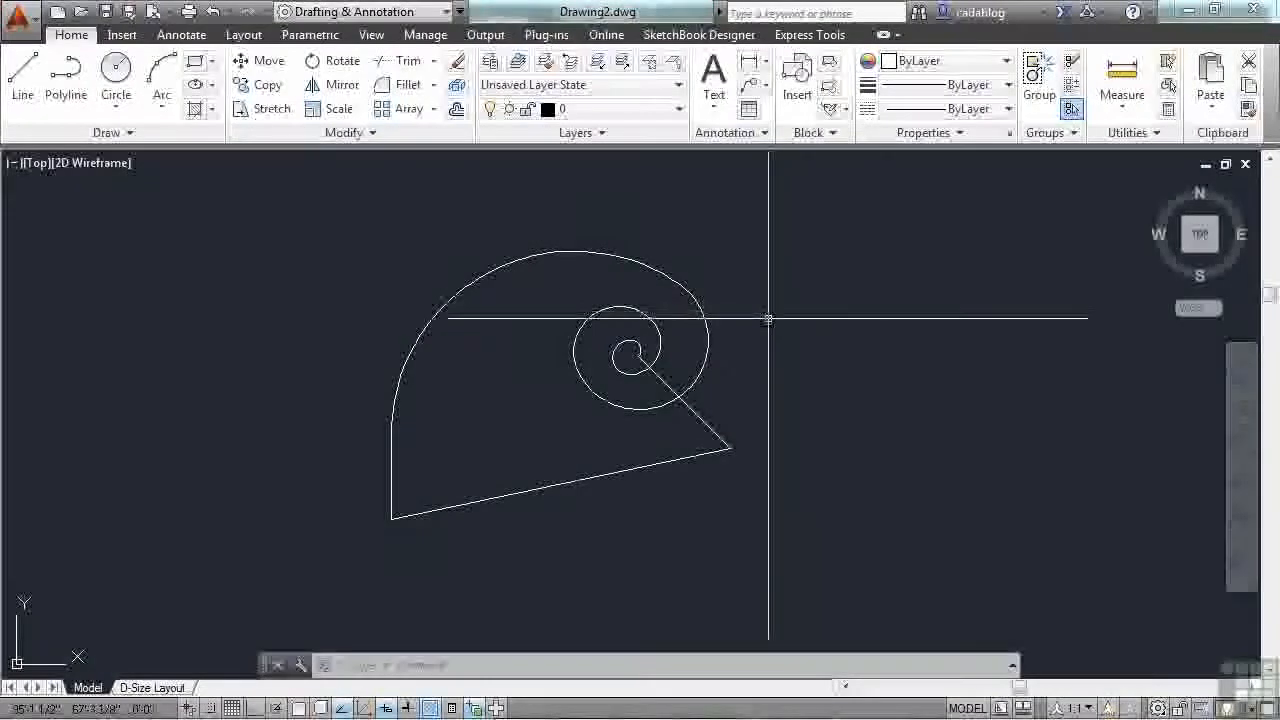
Draw a closed four-sided shape from separate lines in the empty space right of the spiral polyline.
text(l)
key(Return)
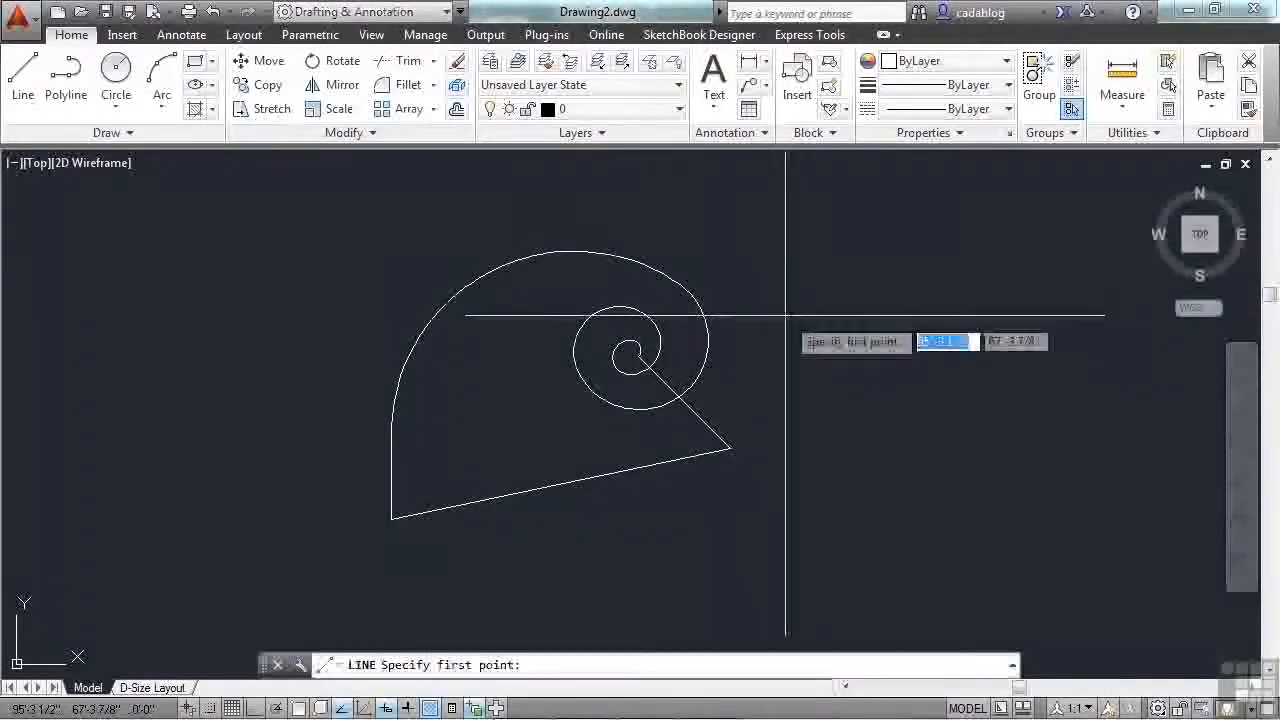
click(850, 303)
click(866, 466)
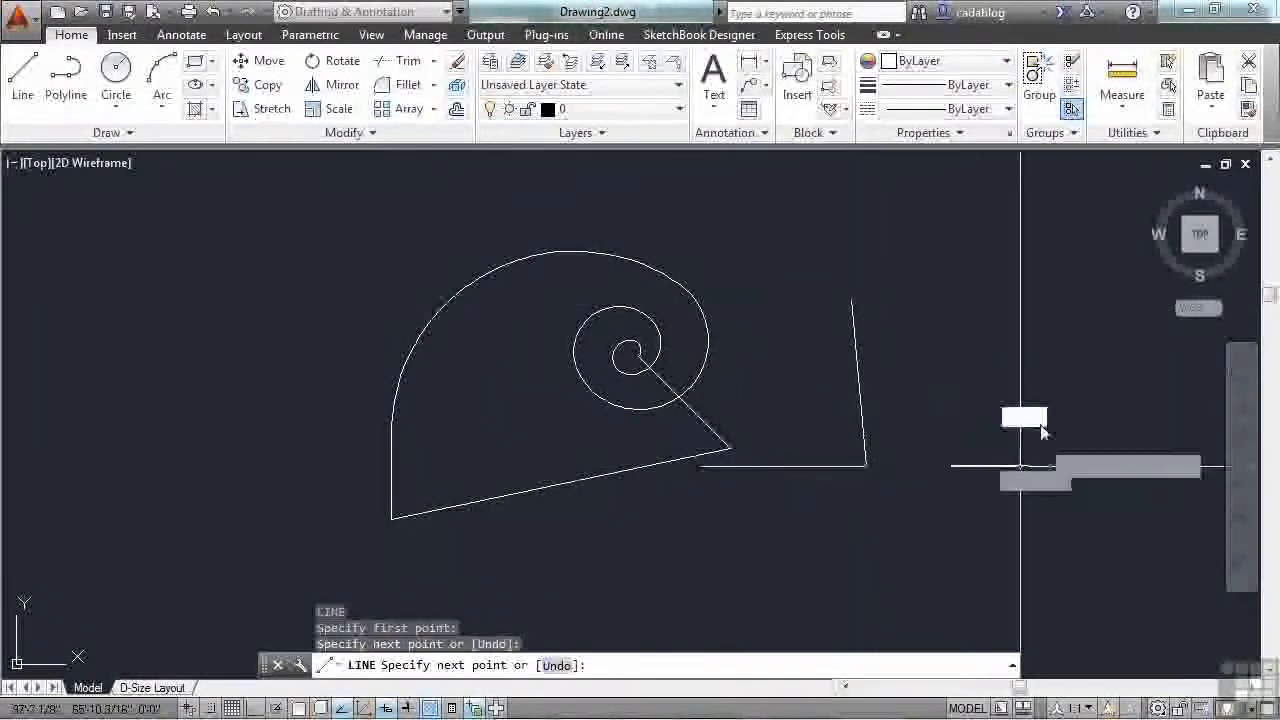
click(1034, 466)
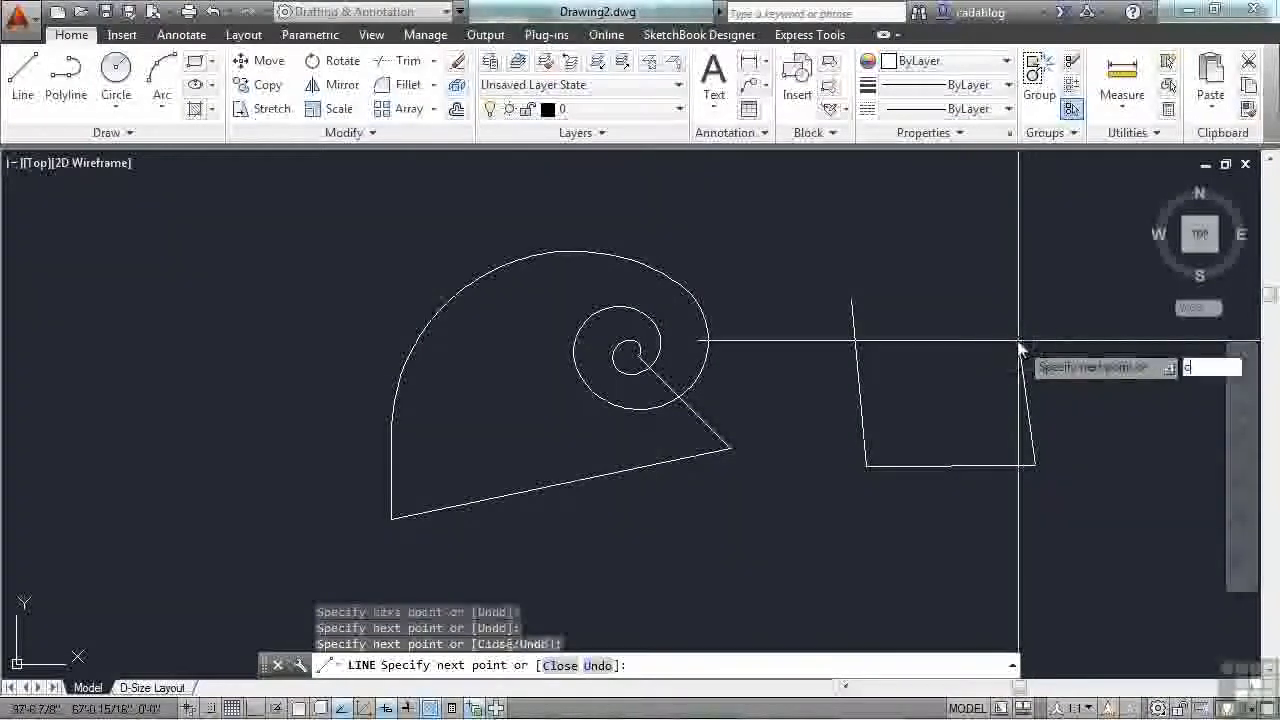
click(1015, 336)
text(cl)
key(Return)
Select sides of the four-sided shape one at a time to examine whether they are separate objects, and clear the selection.
click(1012, 336)
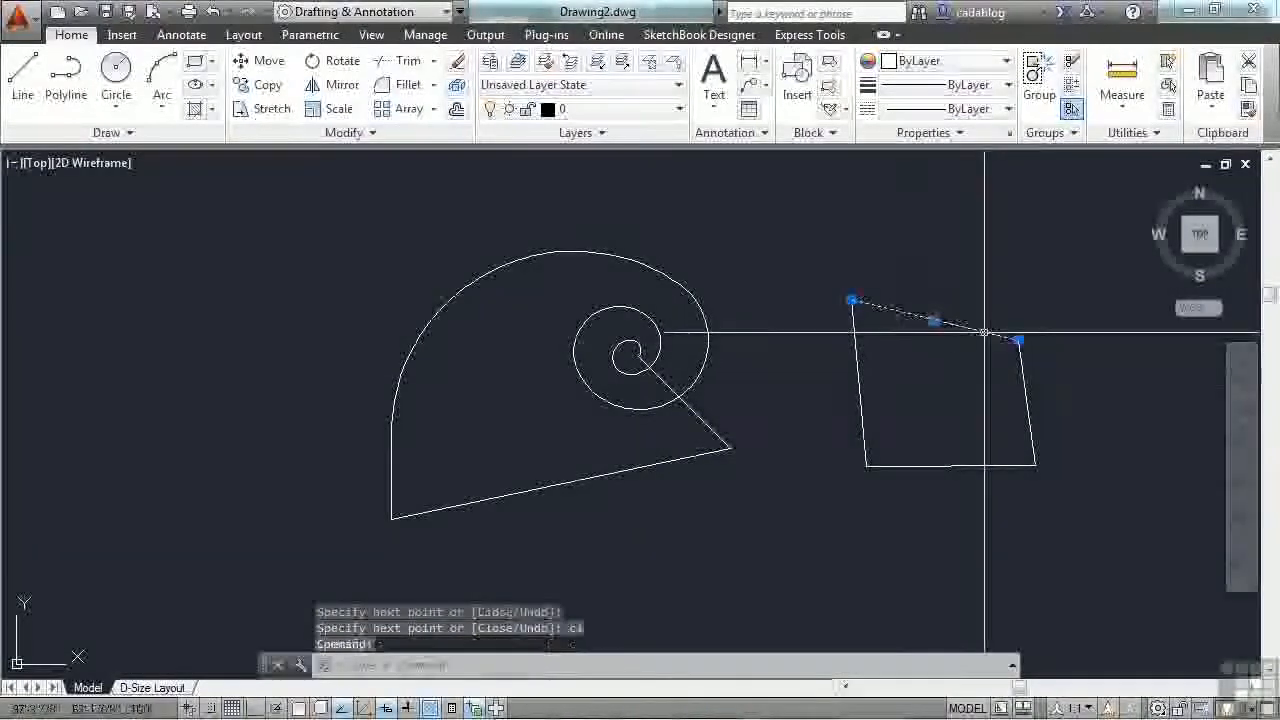
click(872, 413)
click(854, 421)
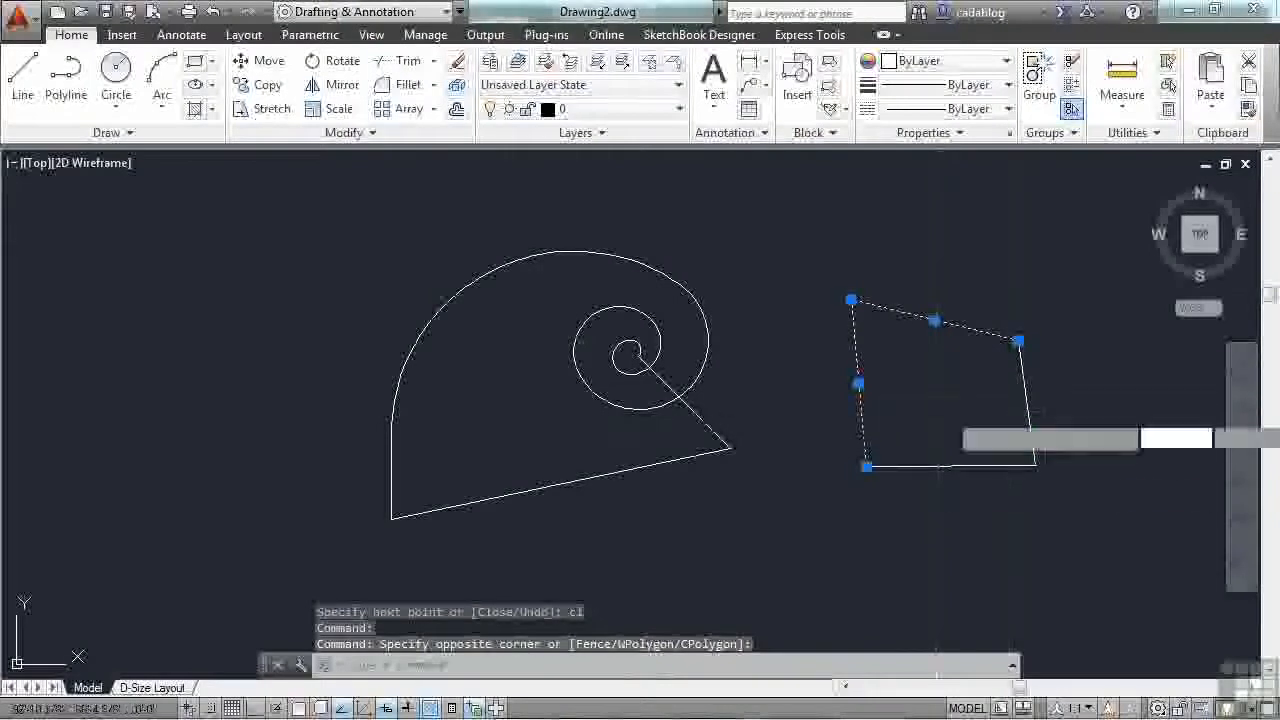
click(1052, 435)
click(998, 483)
key(Escape)
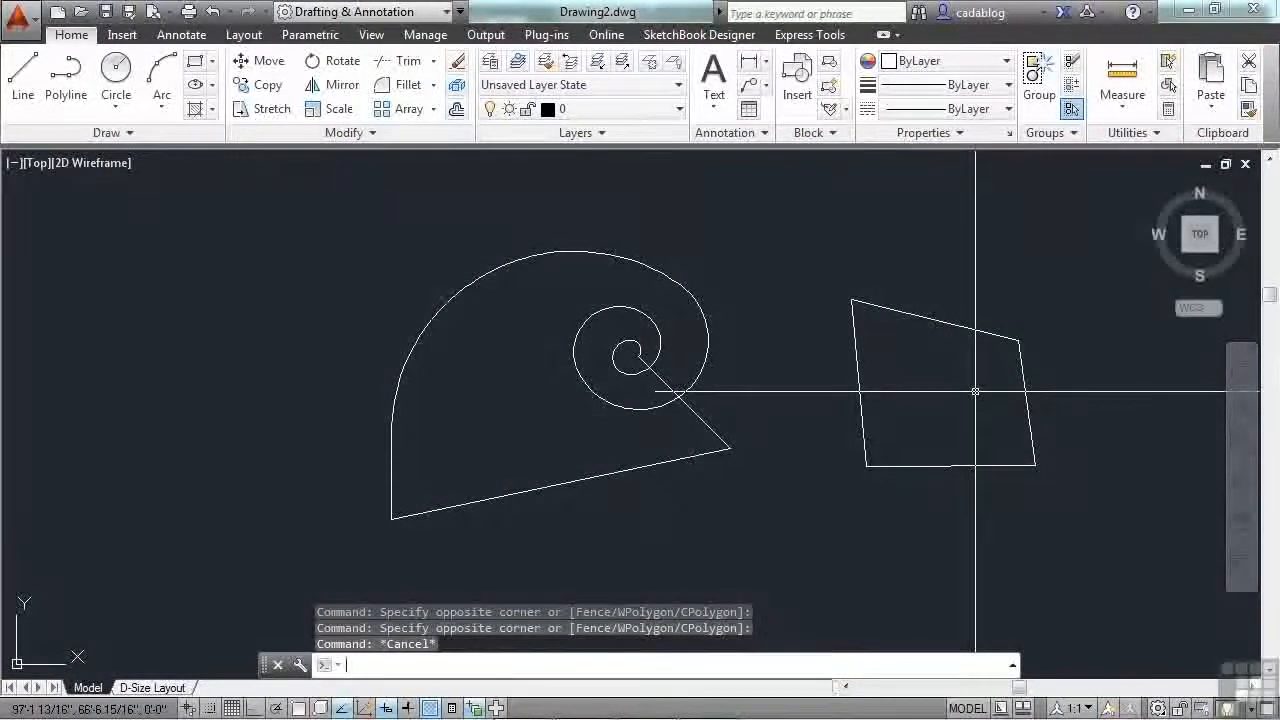
Use PEDIT on the upper side of the four-sided shape and convert that line into a polyline.
text(pedit)
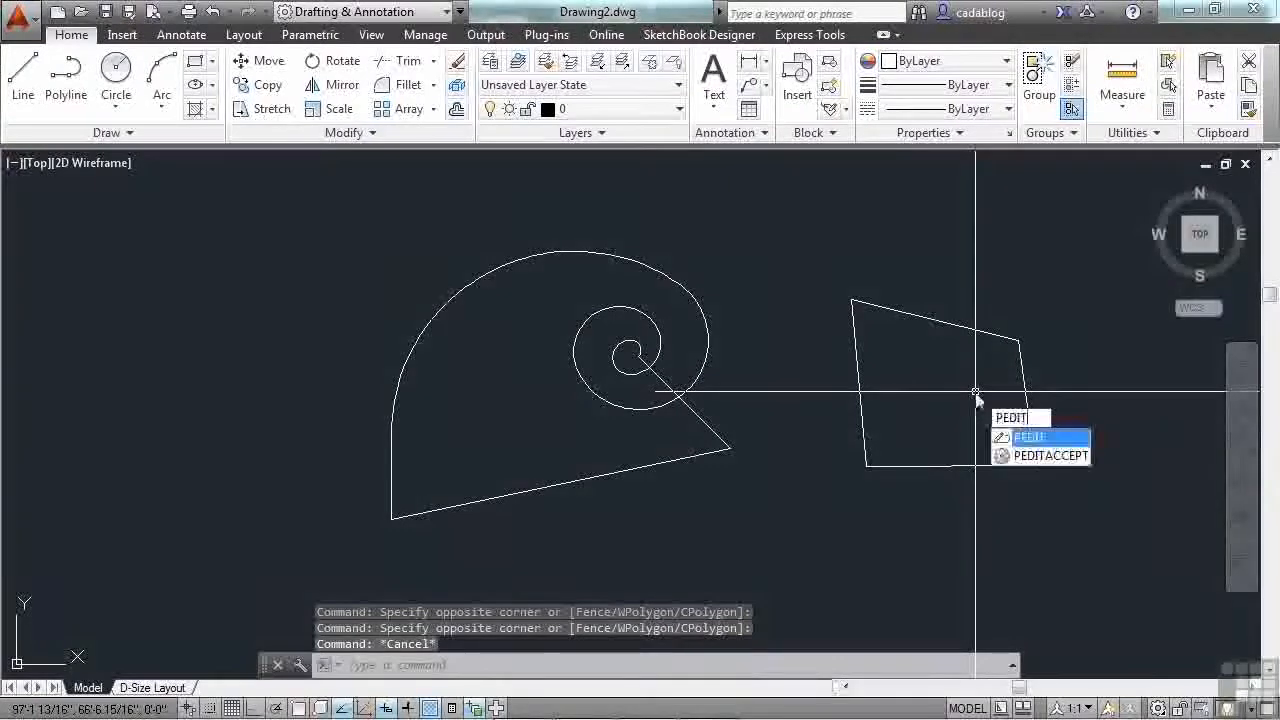
key(Return)
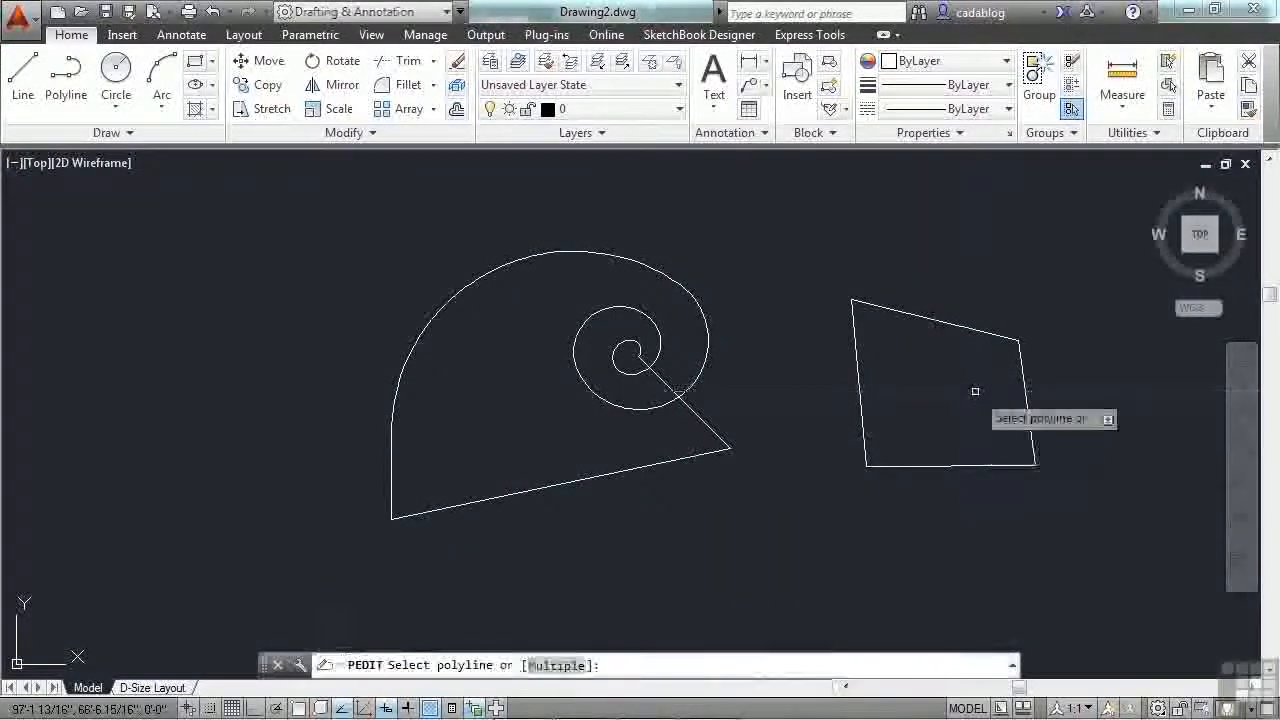
click(968, 328)
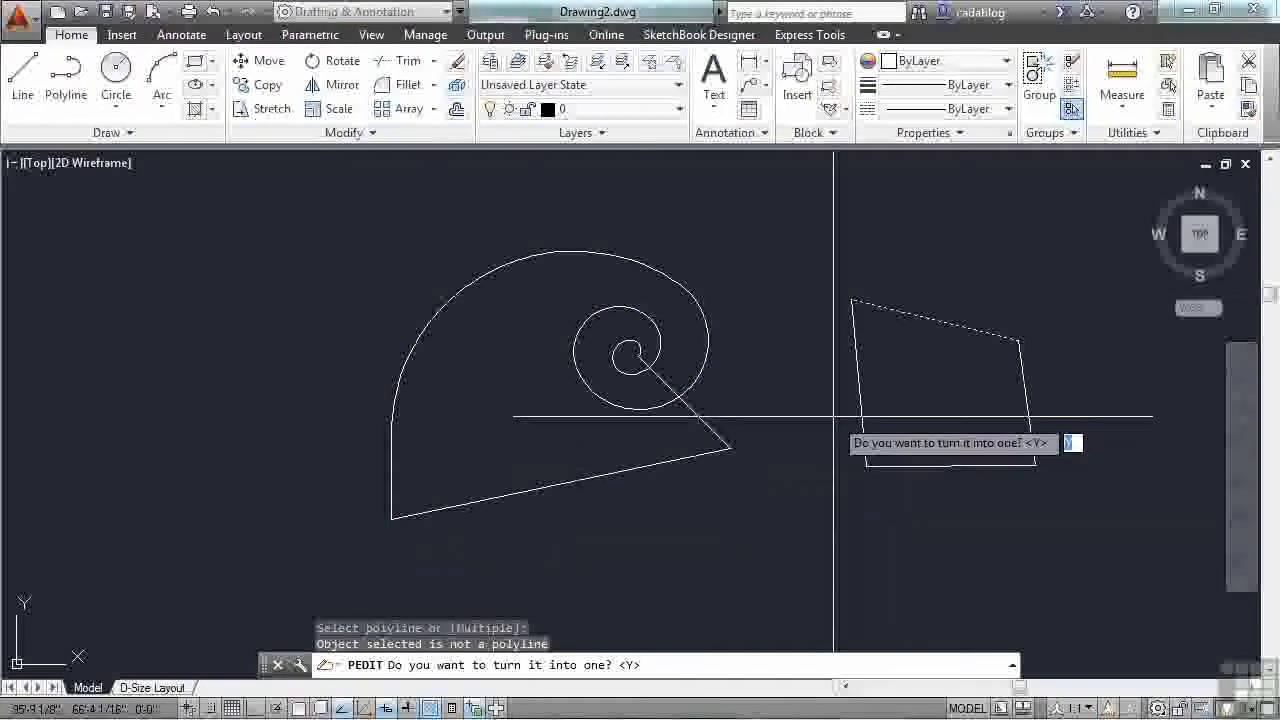
key(Return)
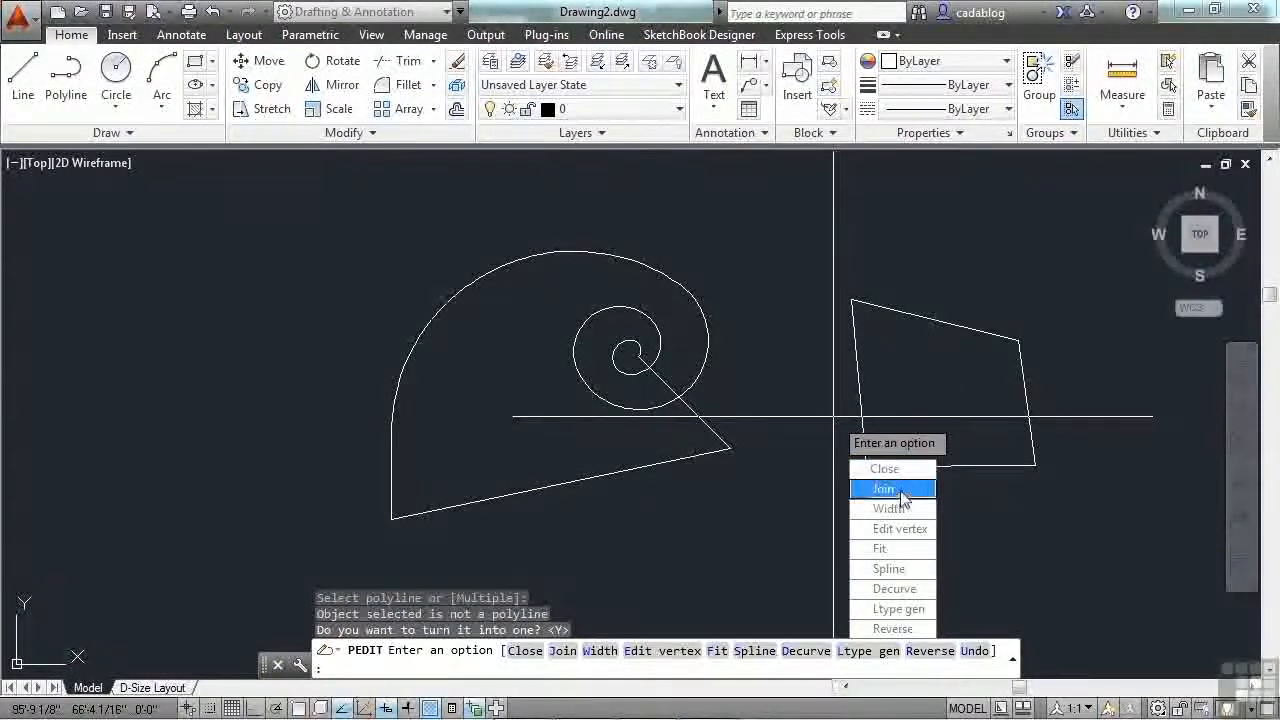
Join all four sides of the shape into one polyline, leave PEDIT, and select the shape to check it.
click(903, 497)
click(859, 412)
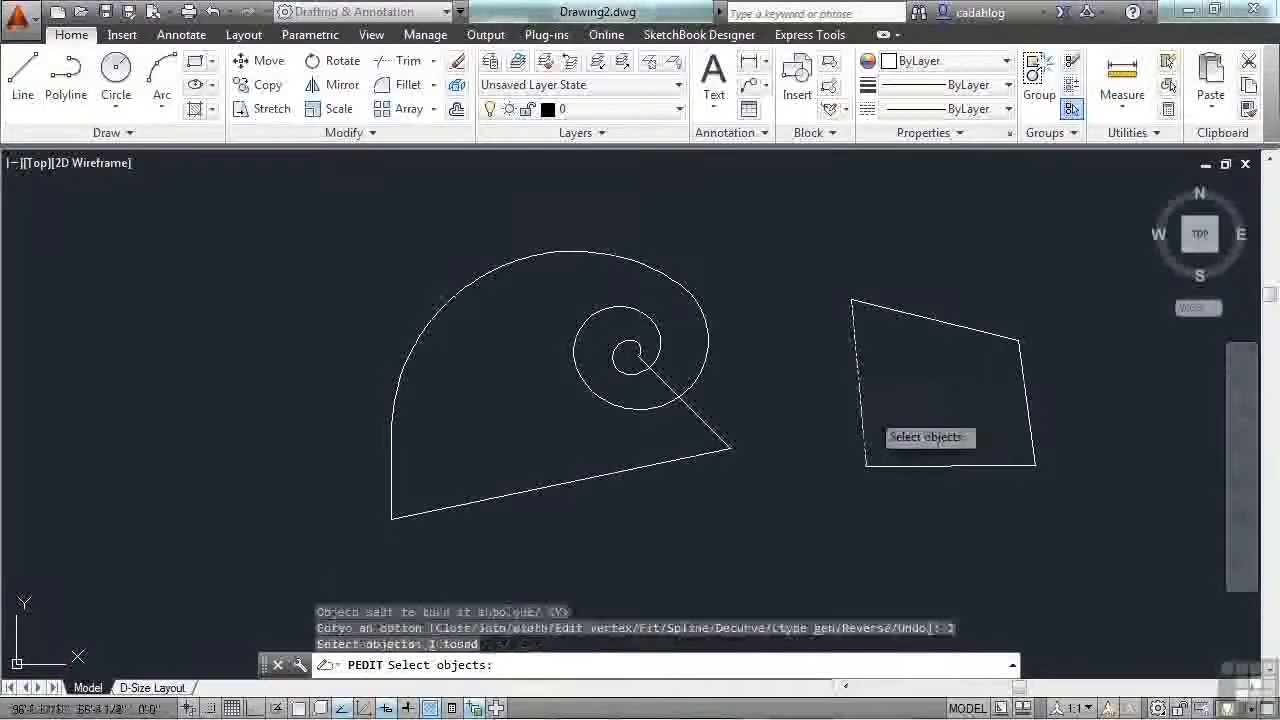
click(916, 464)
click(1025, 398)
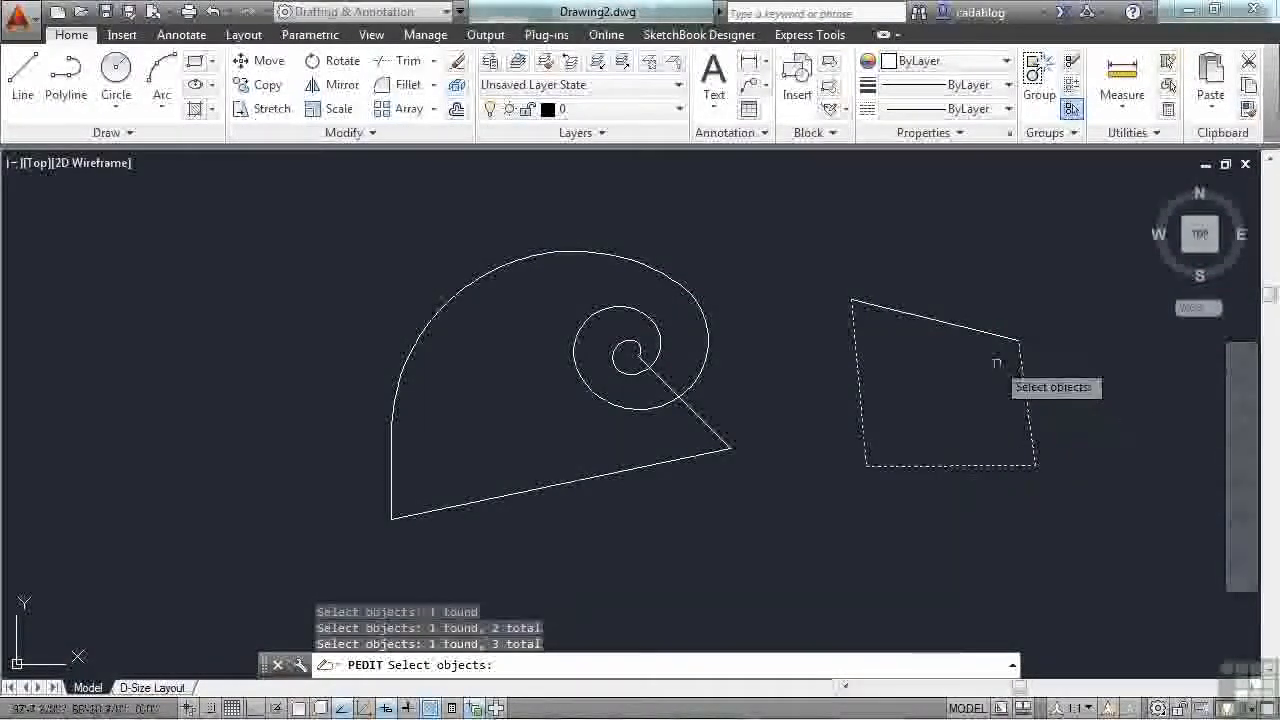
click(990, 326)
click(952, 371)
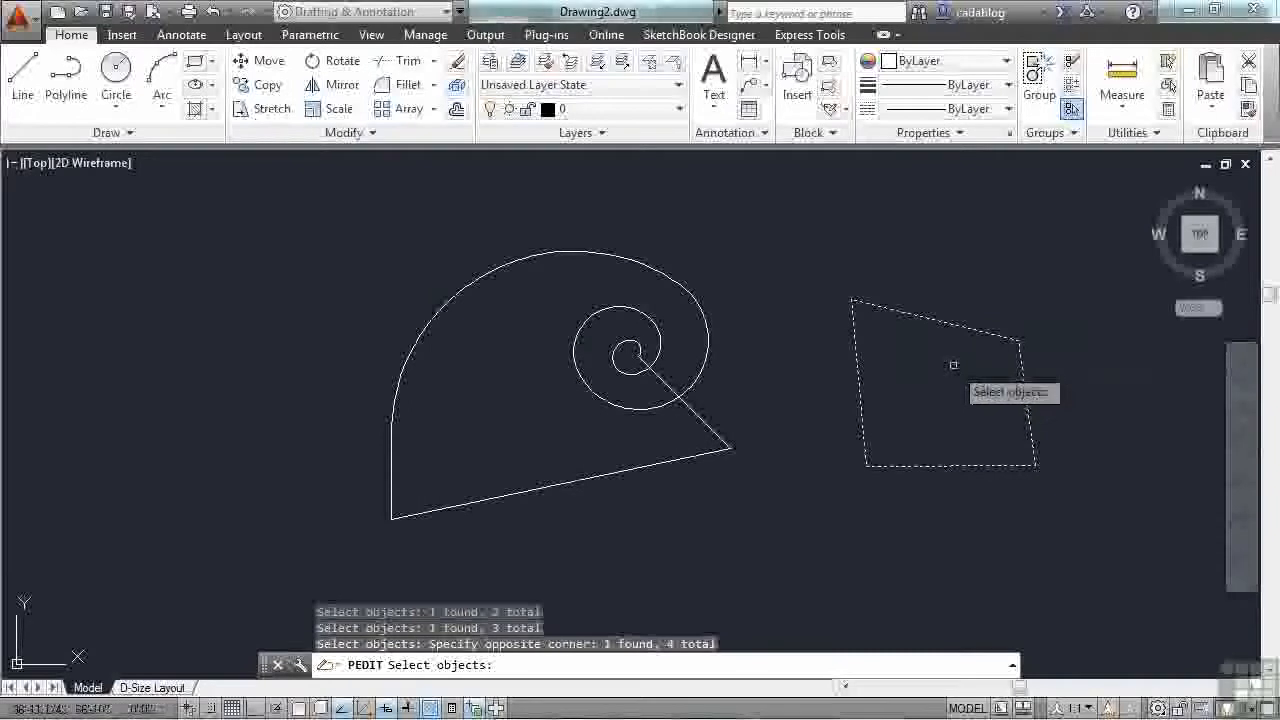
key(Return)
key(Return)
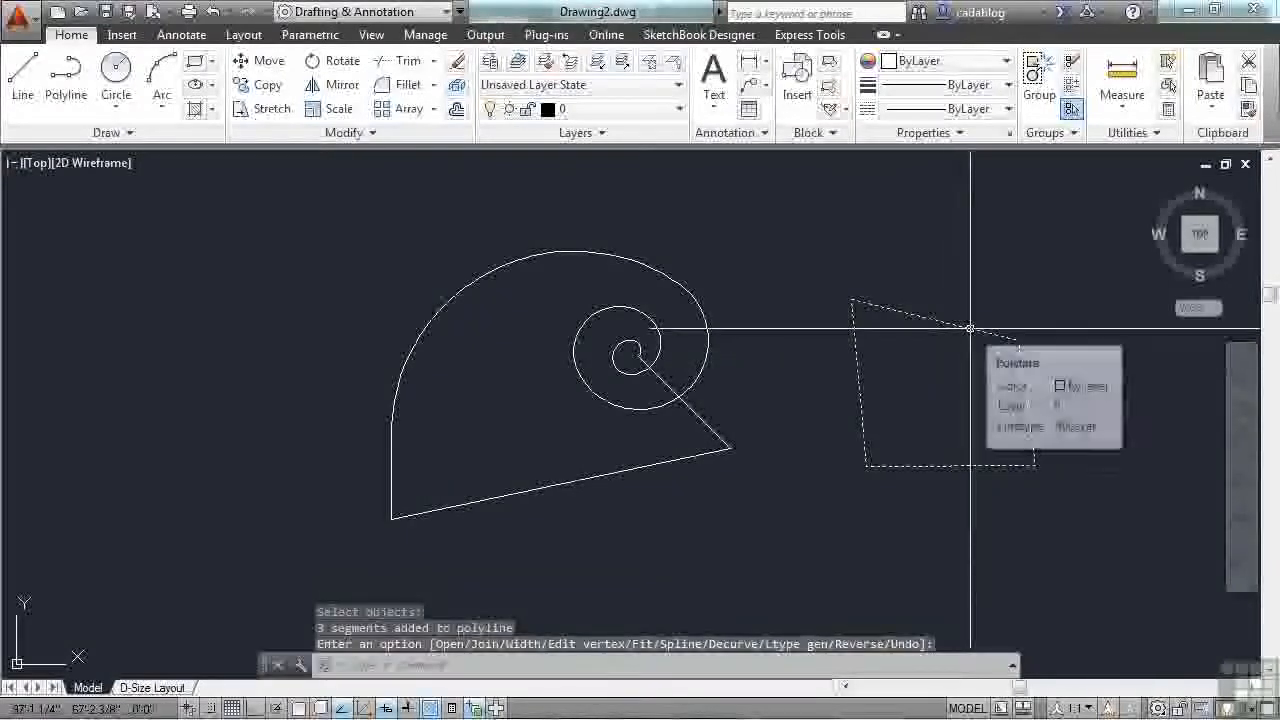
key(Return)
click(962, 330)
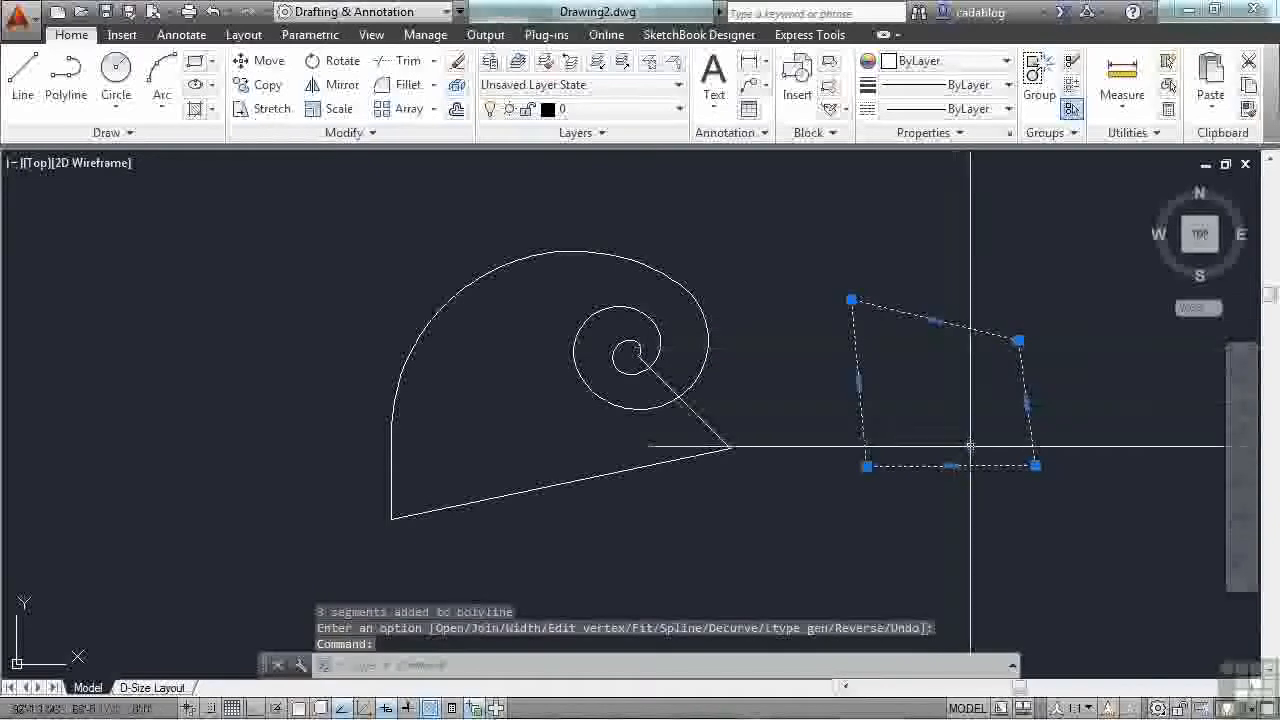
key(Escape)
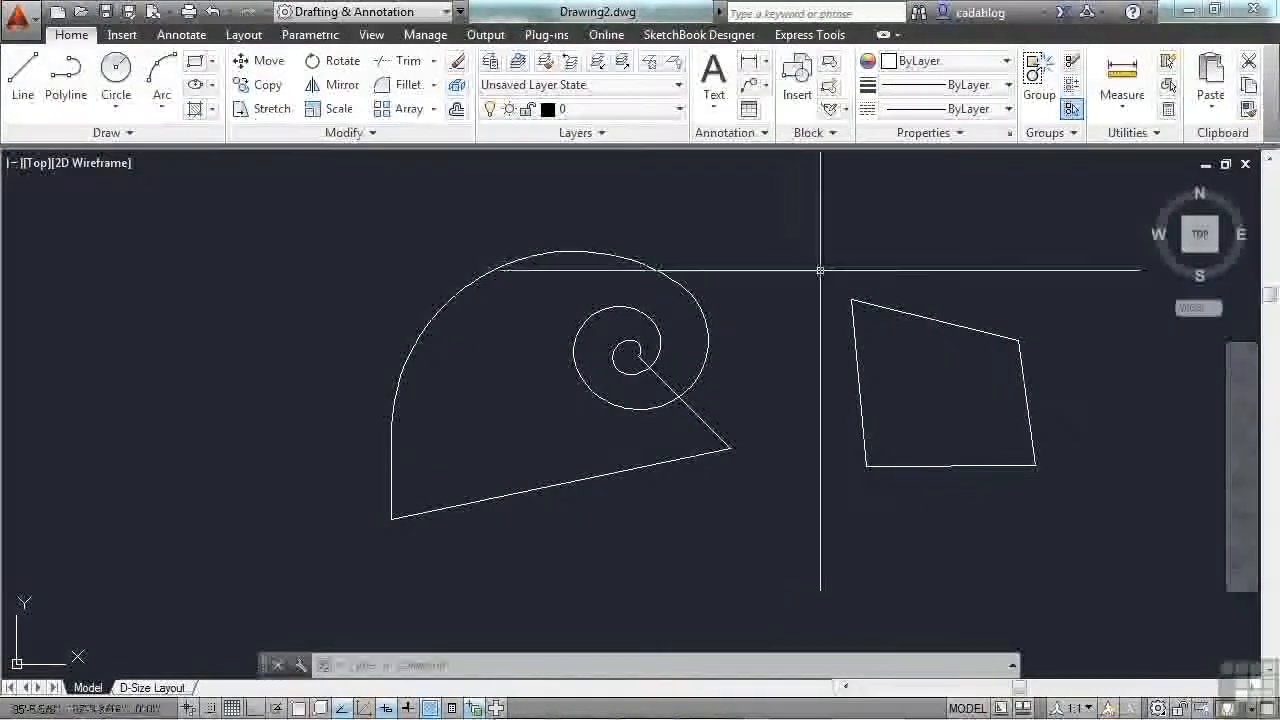
middle_drag(821, 268, 786, 276)
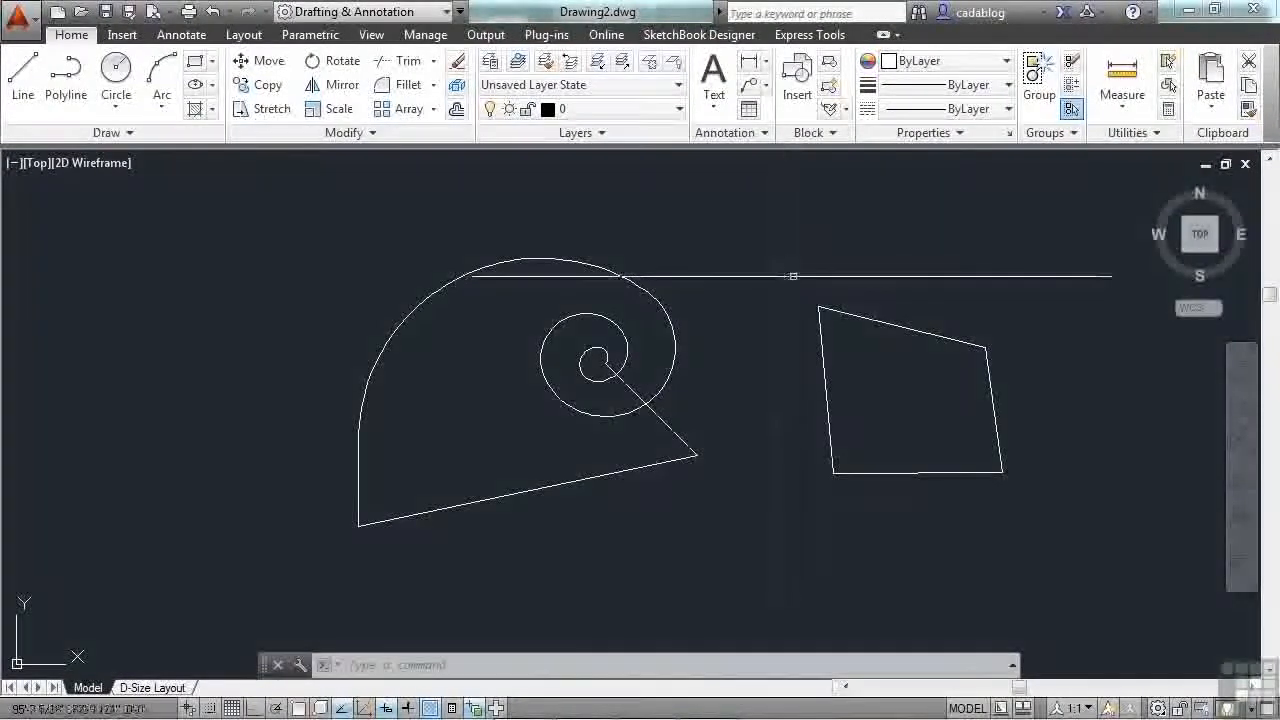
click(777, 269)
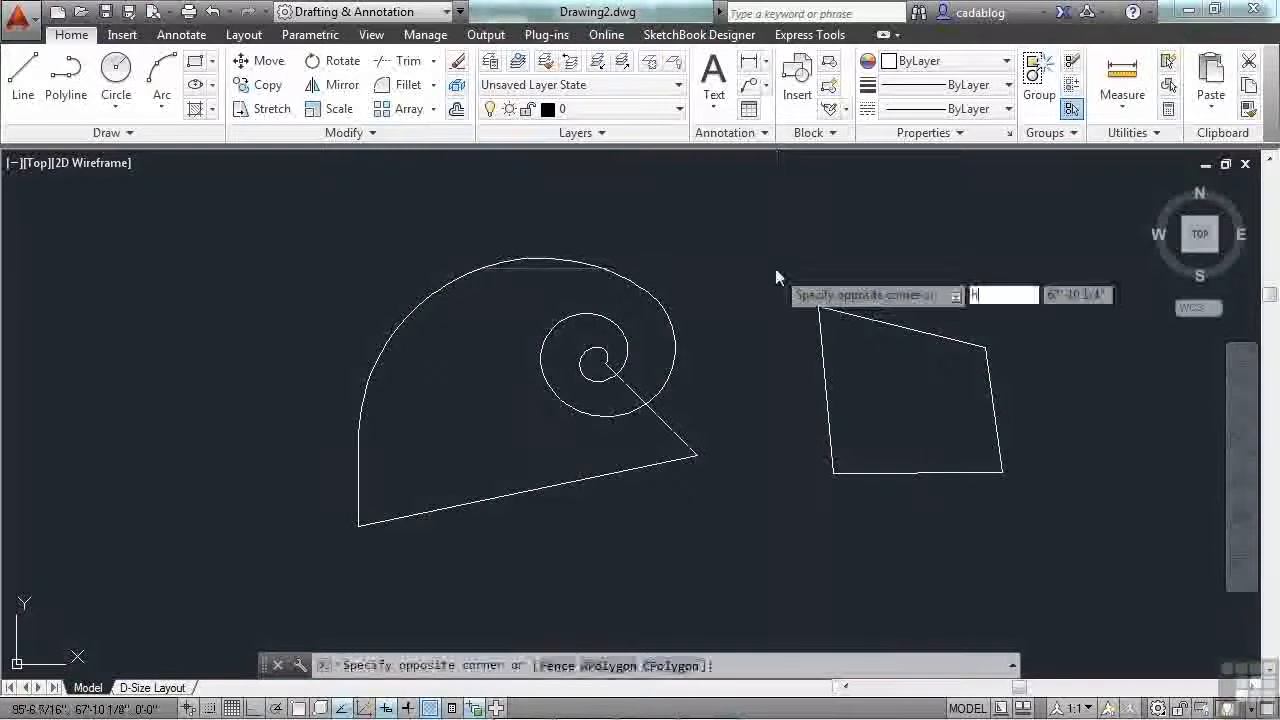
click(777, 270)
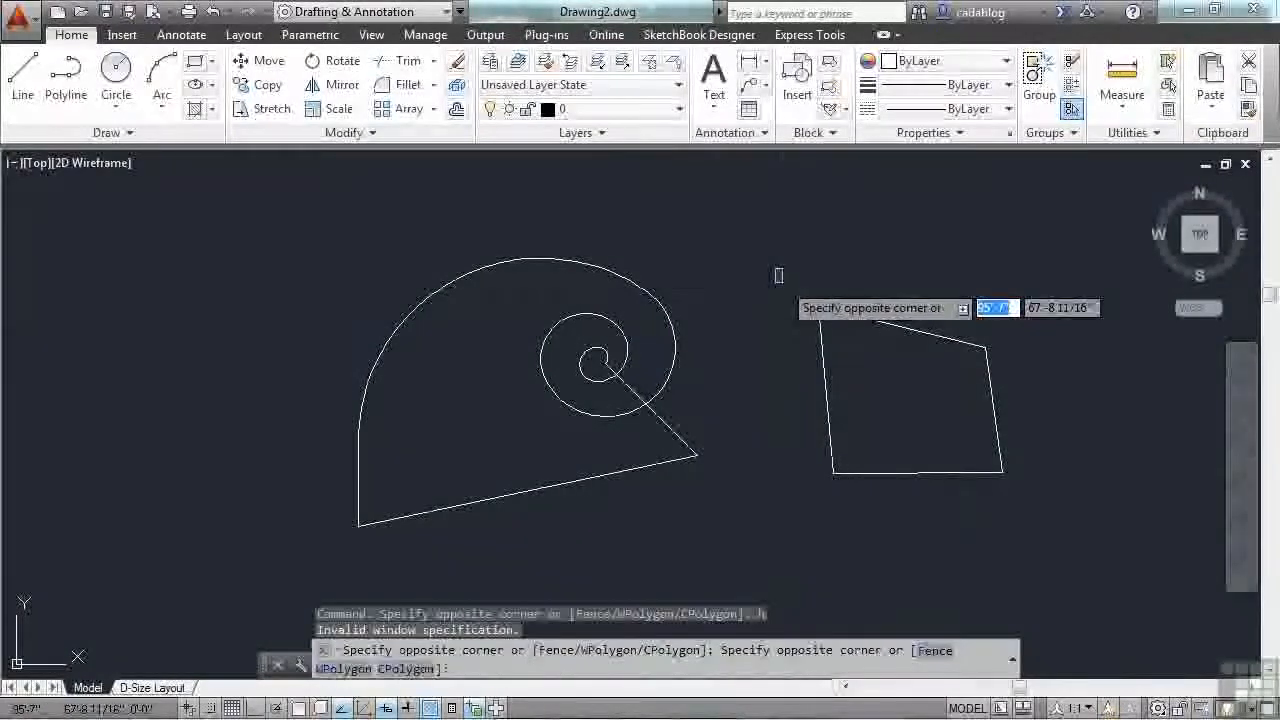
key(Escape)
key(Escape)
Hatch the interior of the four-sided polyline with the ANSI32 pattern.
text(h)
key(Return)
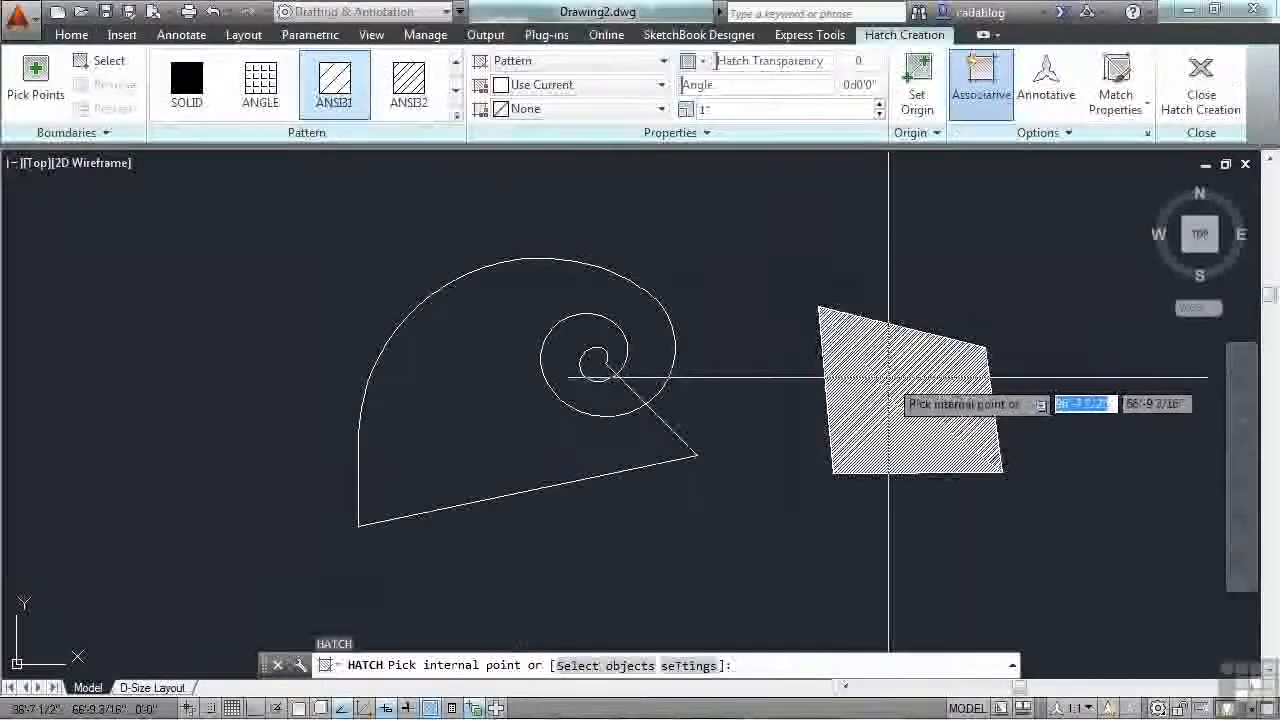
click(893, 382)
scroll(975, 410, up, 4)
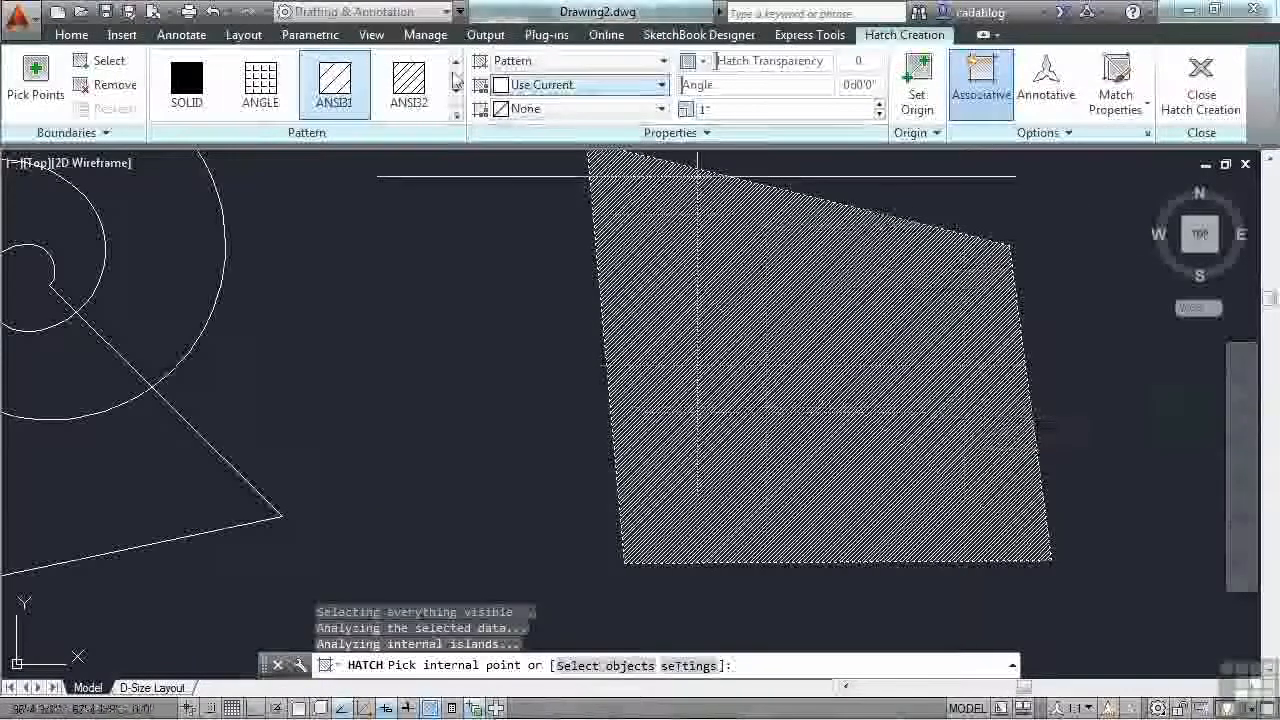
click(409, 85)
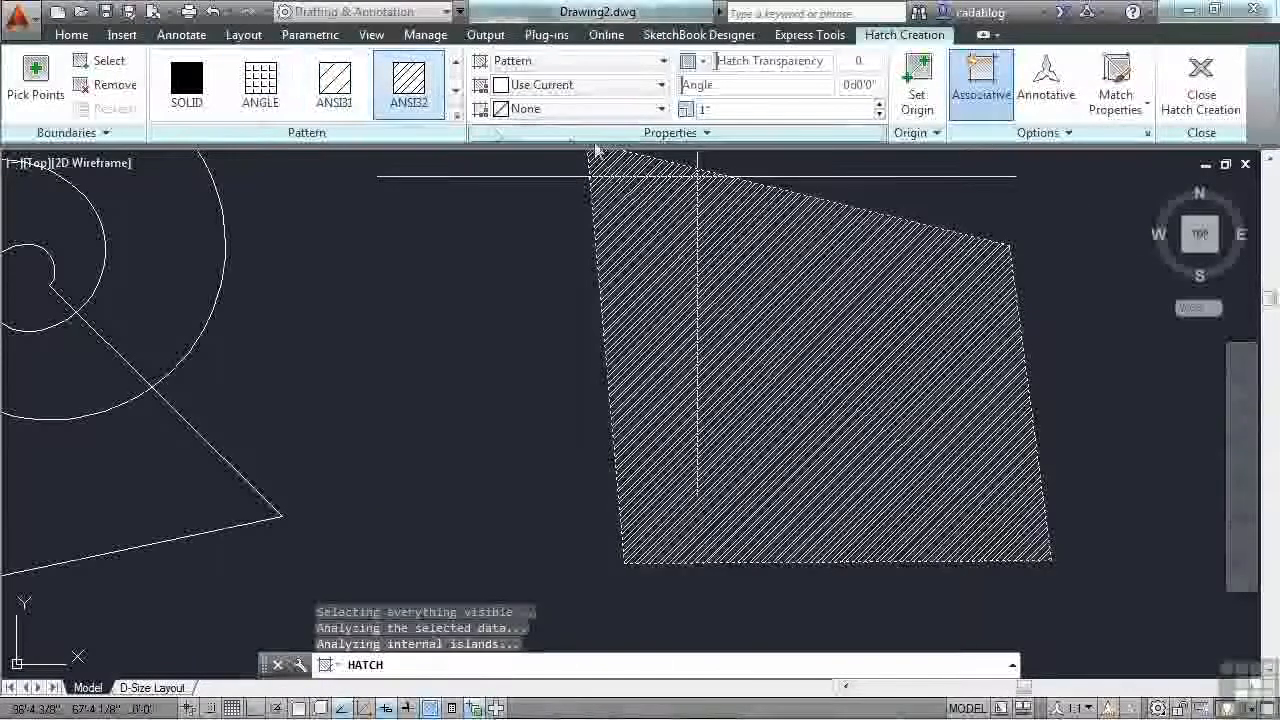
Set the hatch angle to 125 degrees and its scale to 10, and finish the hatch.
mouse_move(688, 86)
mouse_down()
mouse_move(799, 102)
mouse_move(703, 107)
mouse_up()
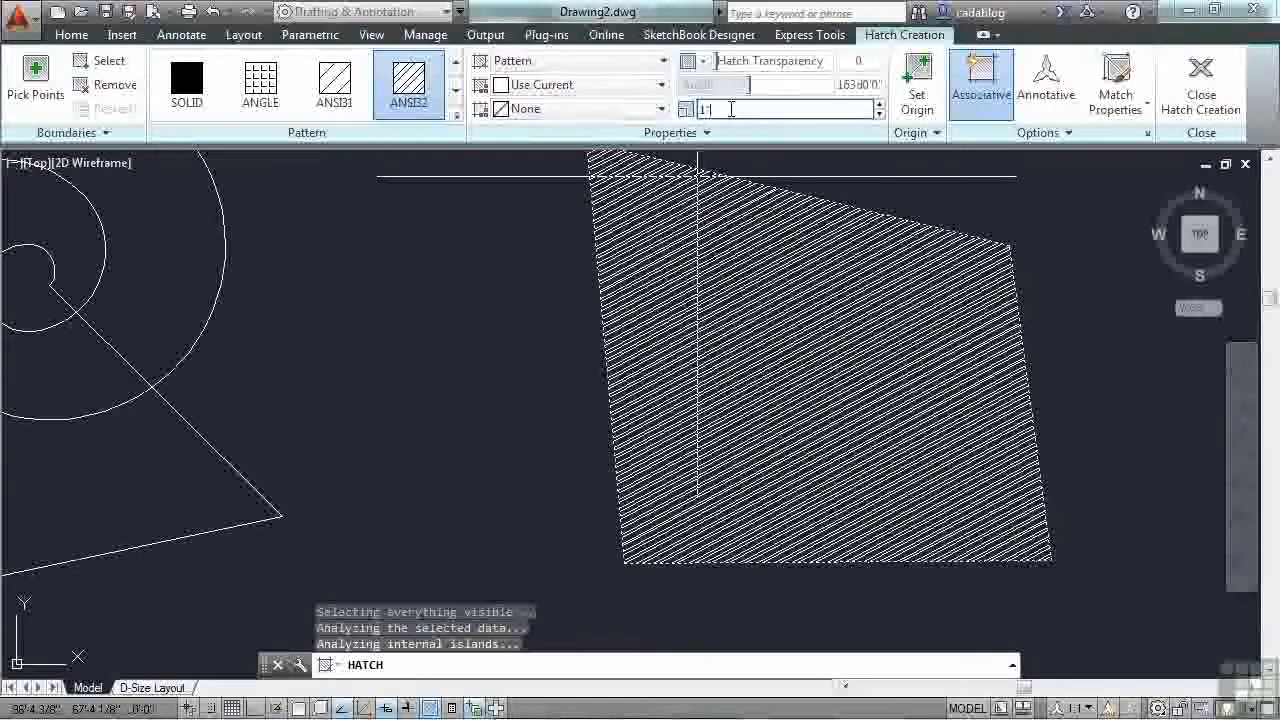
text(10)
key(Return)
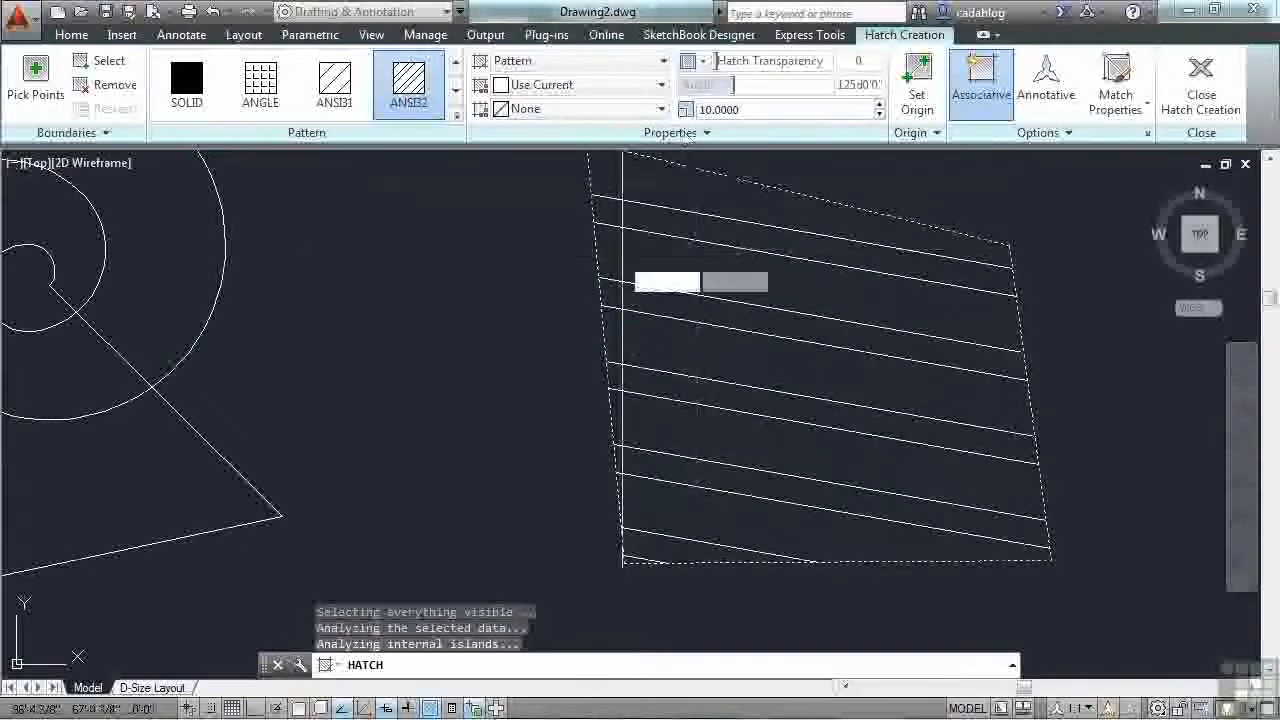
key(Escape)
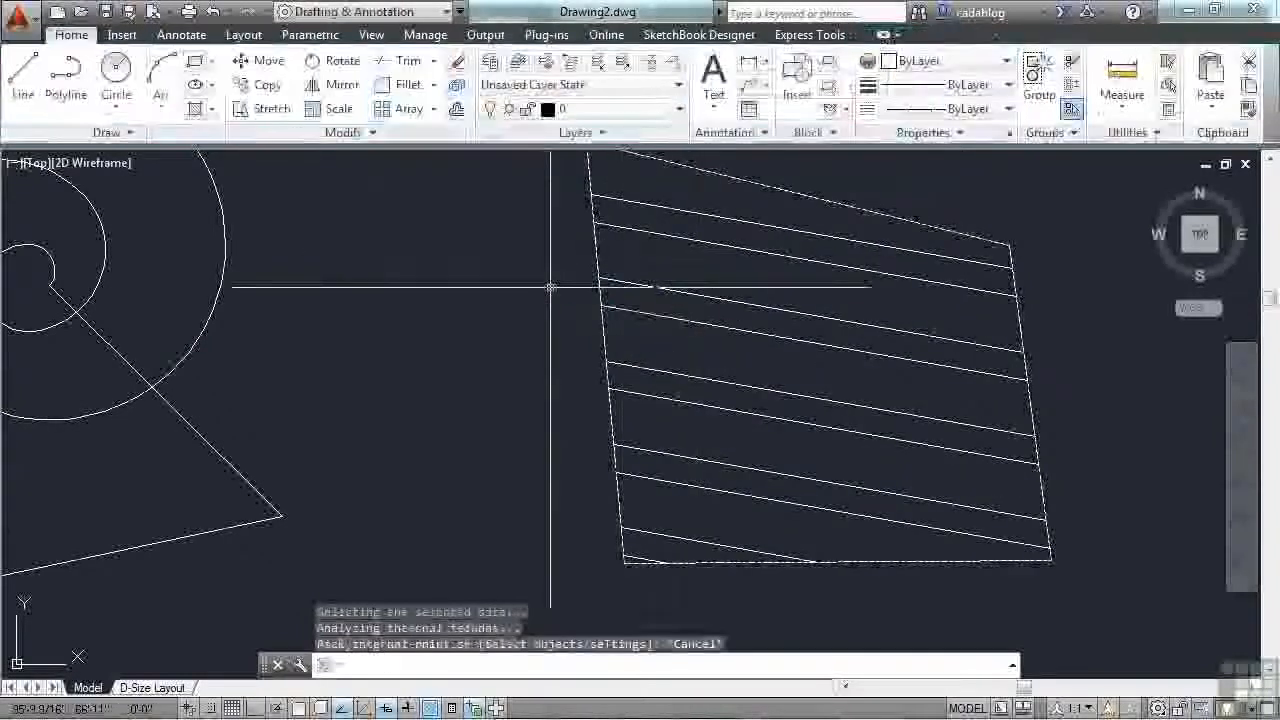
scroll(707, 292, down, 2)
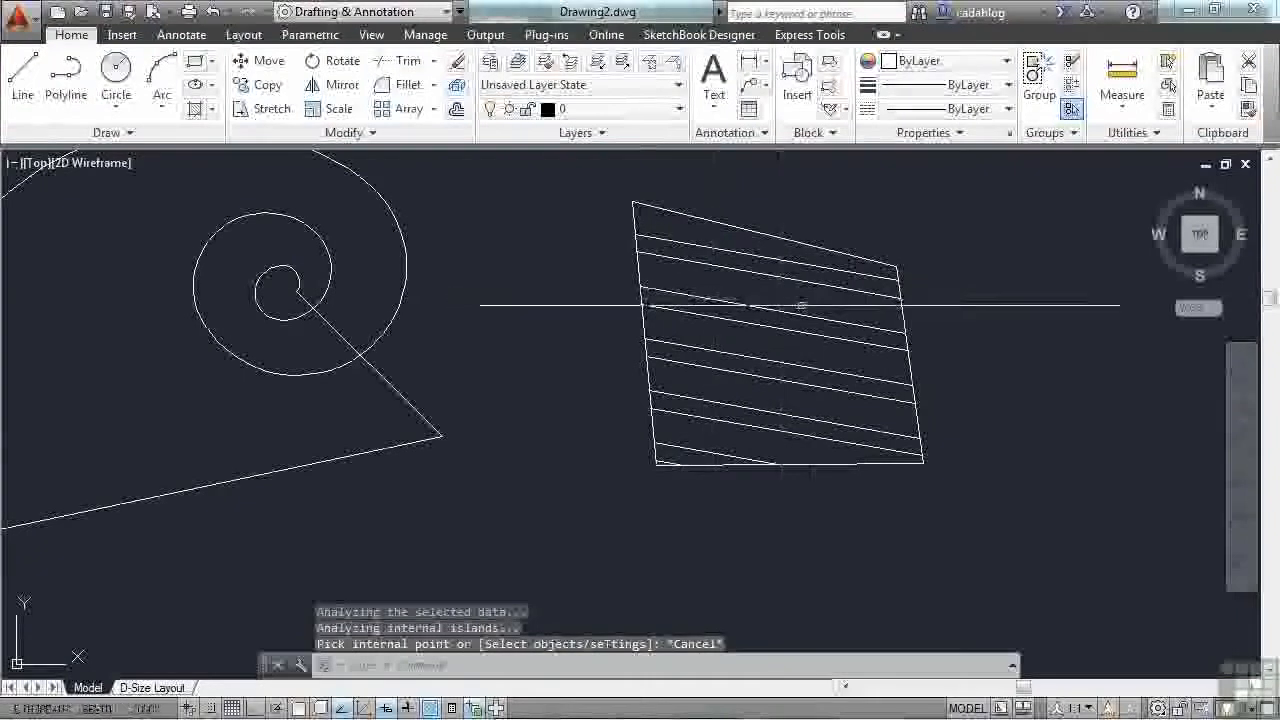